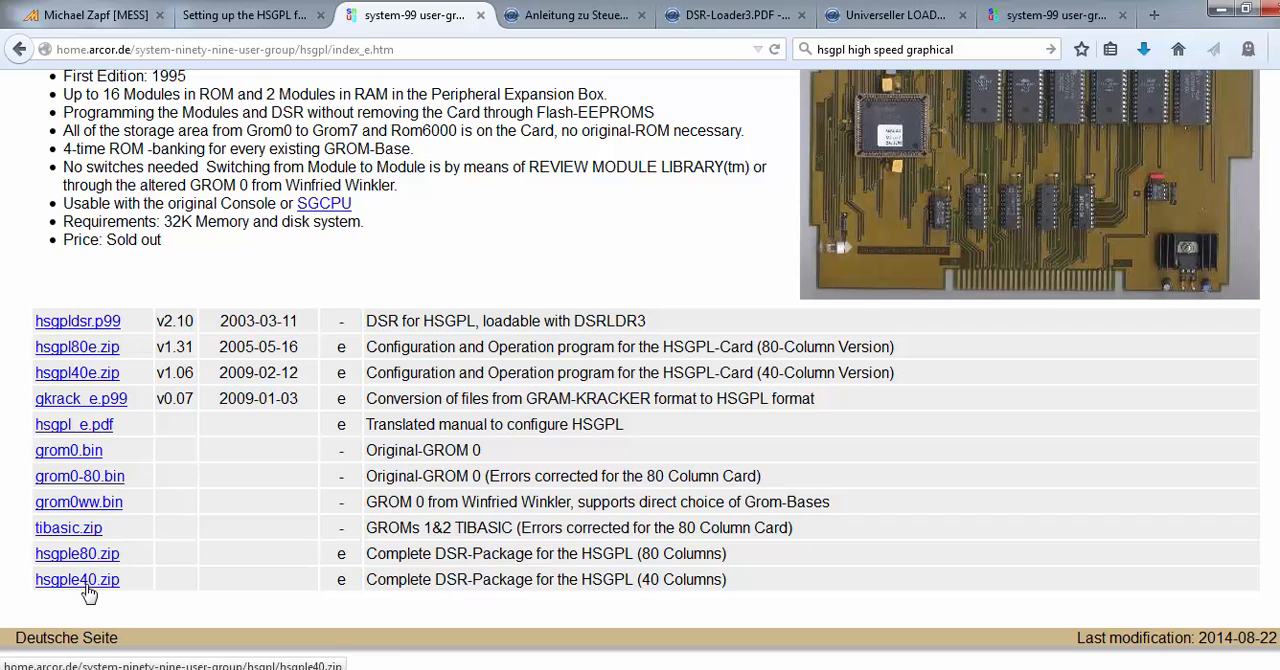
# Review the HSGPL card's feature list on the SNUG page, including its price entry
pyautogui.scroll(5, 672, 382)
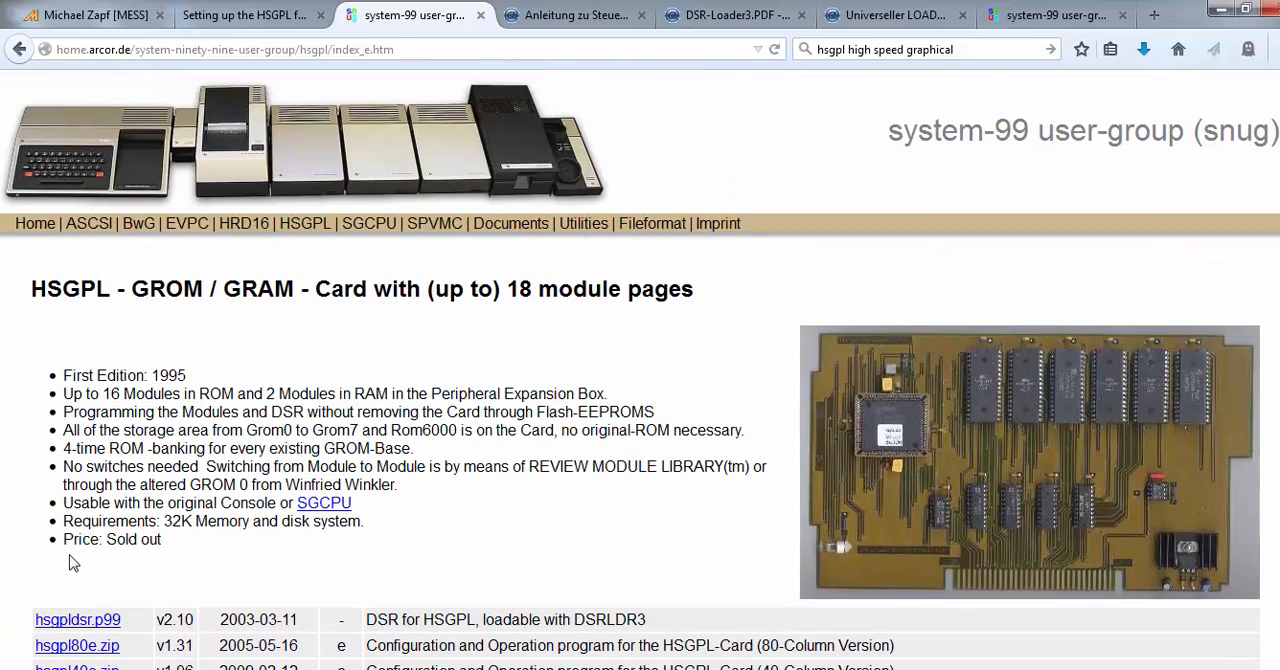
pyautogui.moveTo(64, 540); pyautogui.dragTo(172, 553)
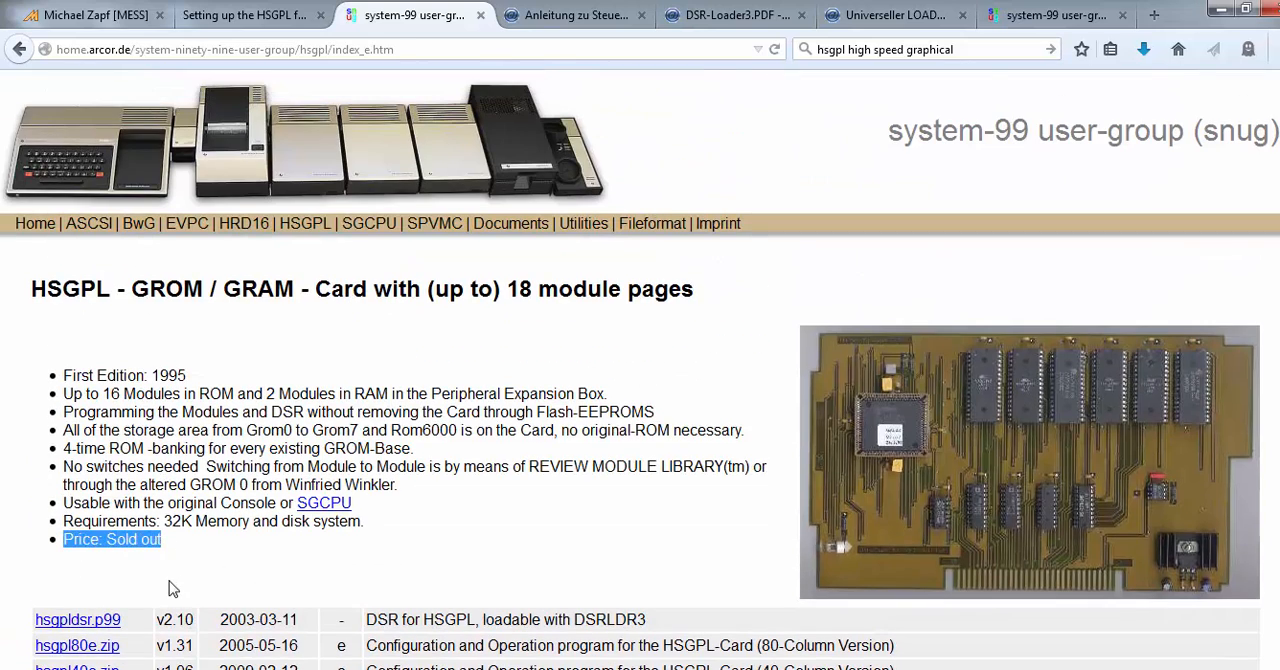
pyautogui.click(183, 590)
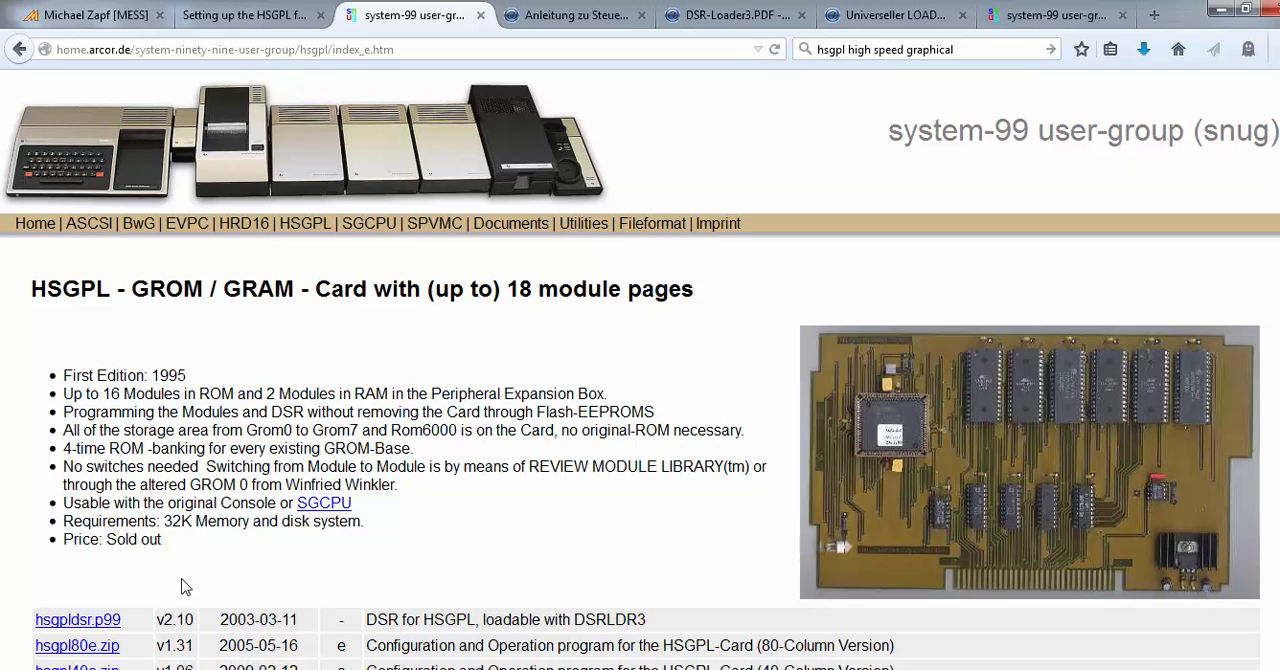
# Read the HSGPL and SGCPU section on the MESS wiki developer's page
pyautogui.click(86, 16)
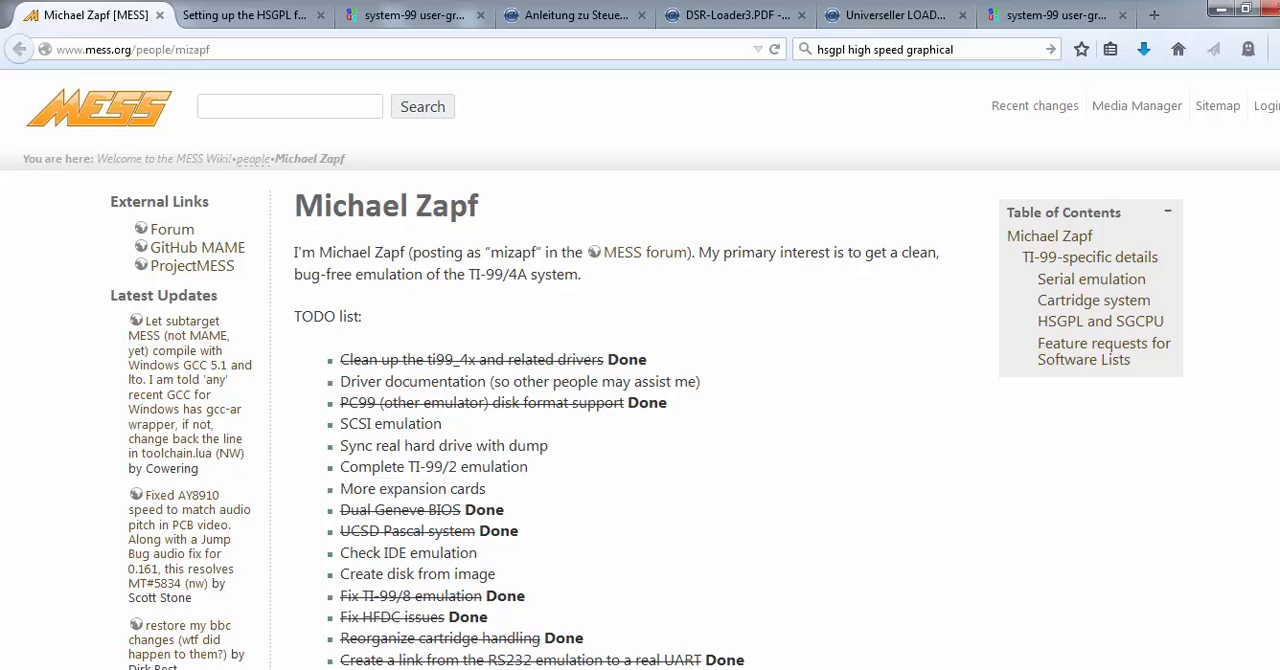
pyautogui.scroll(-10, 640, 380)
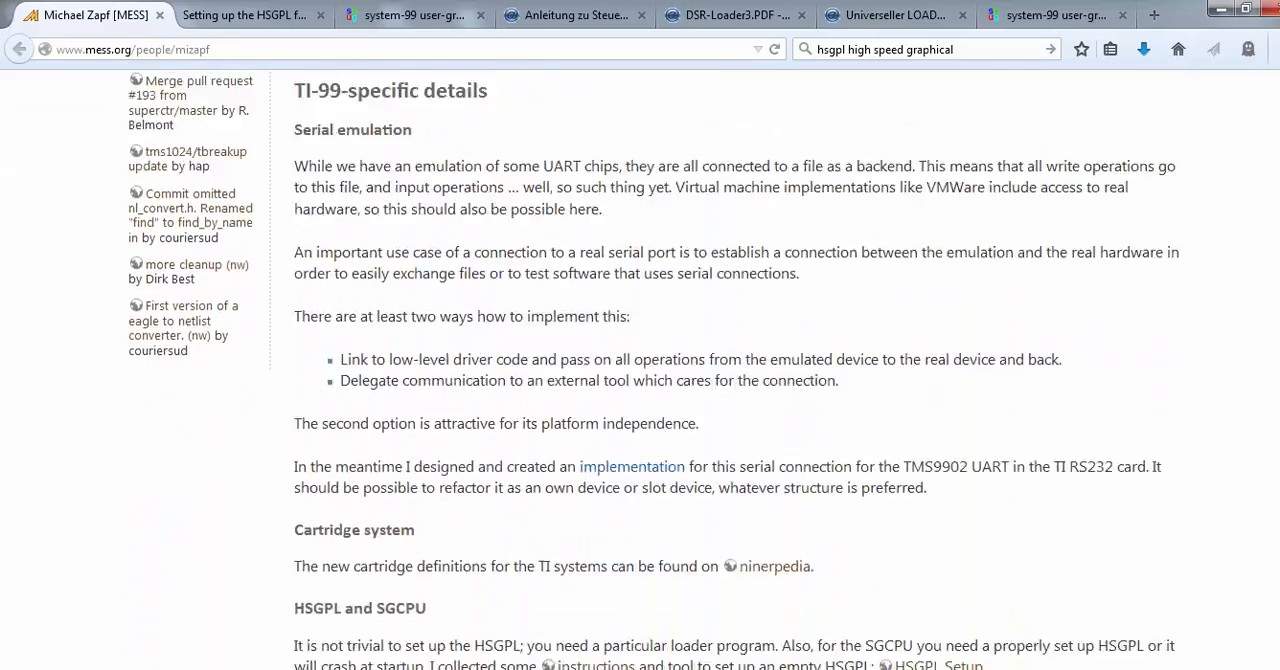
pyautogui.scroll(-5, 640, 380)
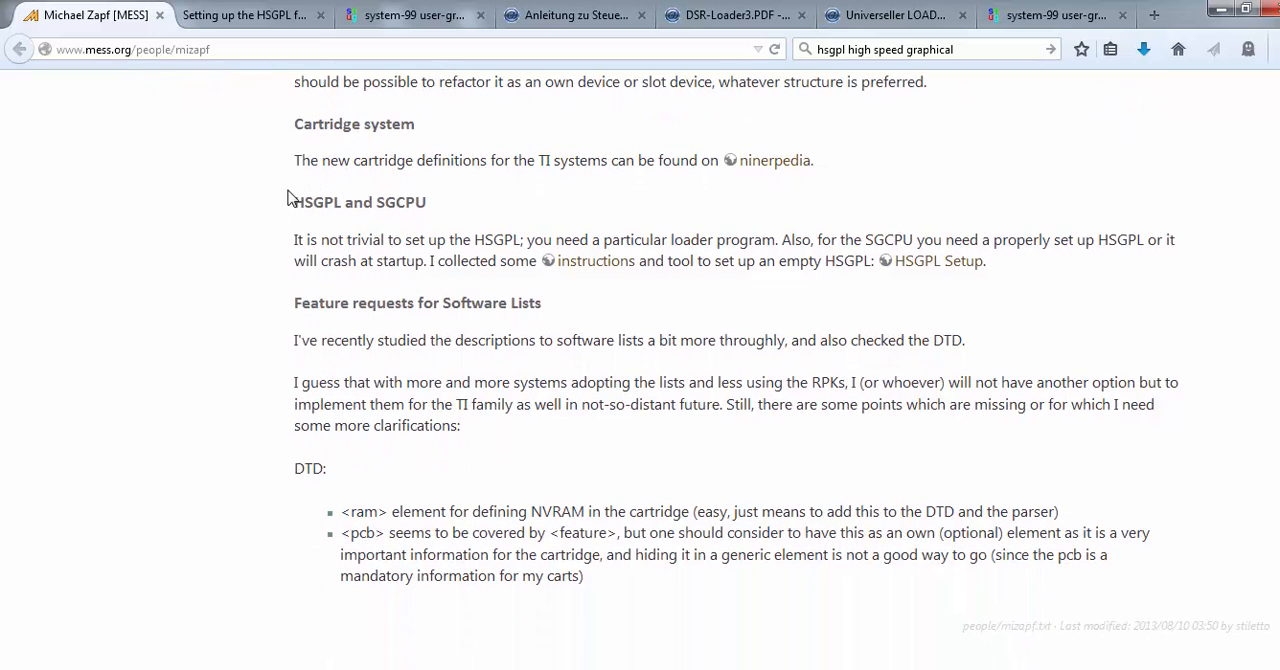
pyautogui.moveTo(290, 200); pyautogui.dragTo(845, 297)
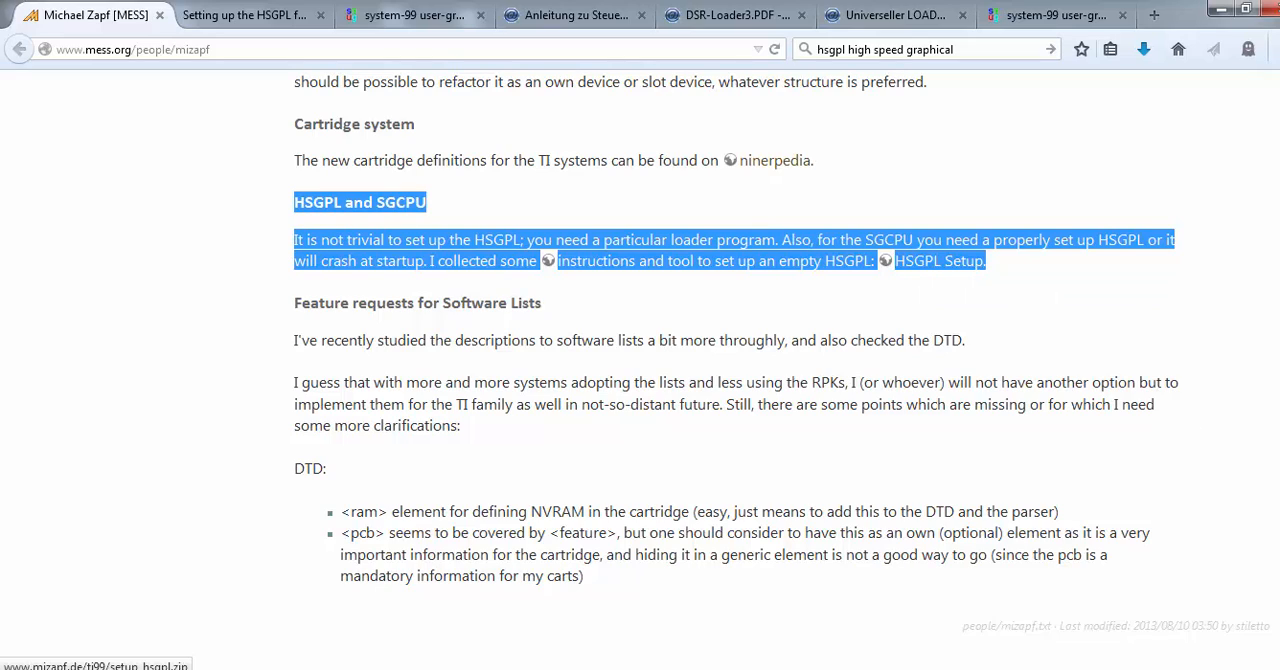
pyautogui.moveTo(1279, 470); pyautogui.dragTo(1279, 128)
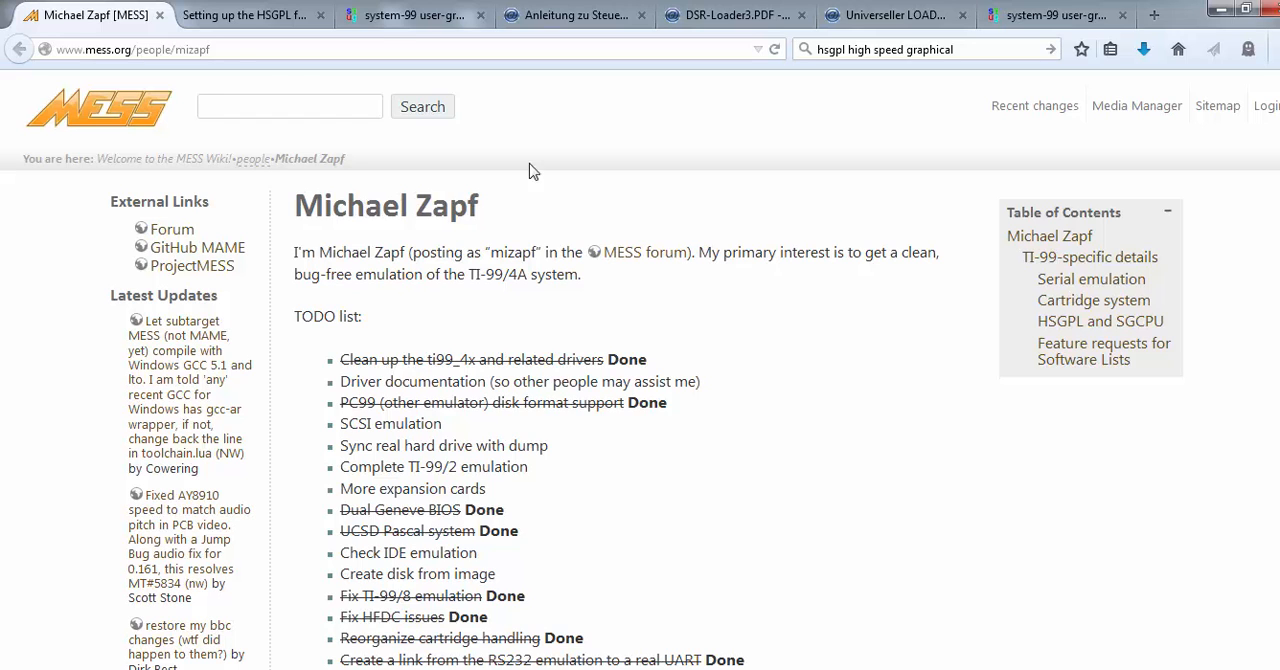
# Look through Ninerpedia's "Setting up the HSGPL for MESS" guide, including its SNUG copyright notice
pyautogui.click(237, 18)
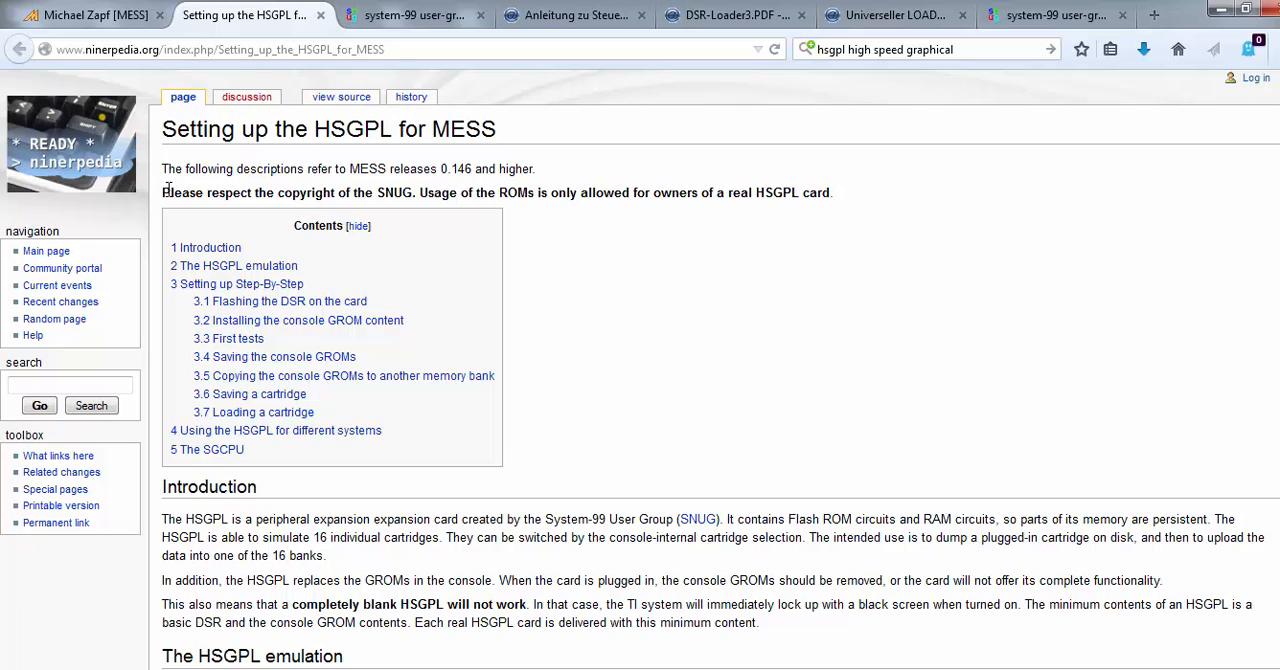
pyautogui.moveTo(170, 190); pyautogui.dragTo(840, 215)
pyautogui.click(810, 236)
pyautogui.scroll(-10, 714, 370)
pyautogui.scroll(-20, 714, 370)
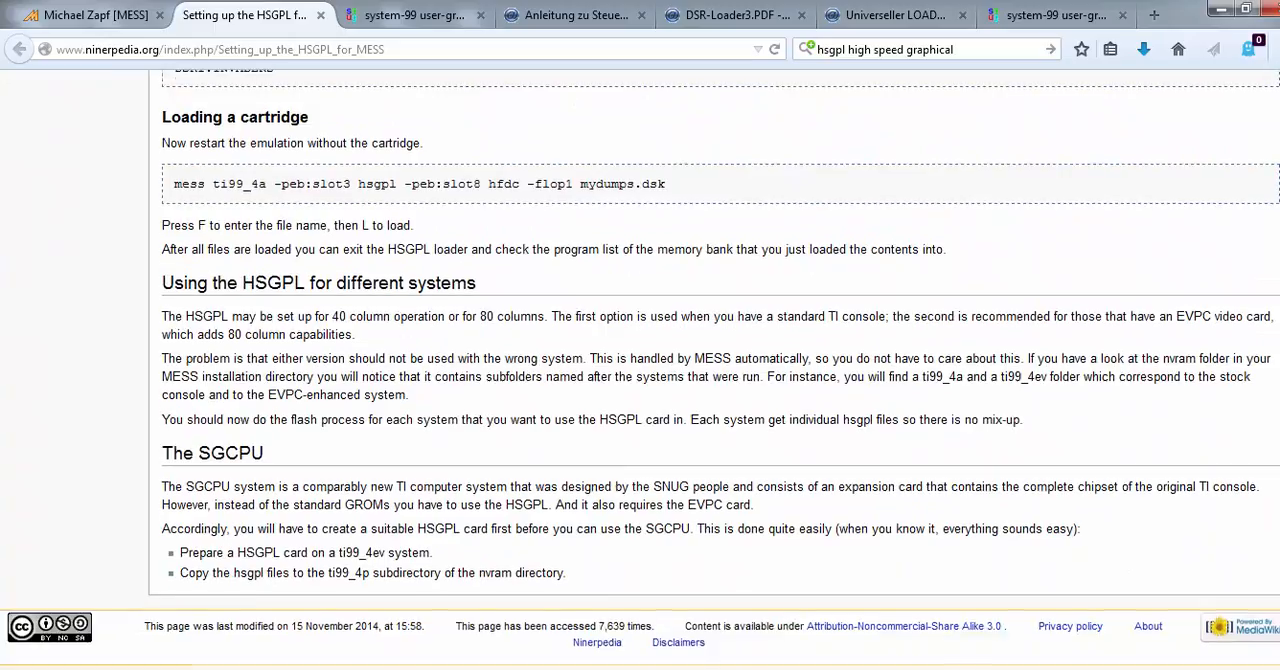
pyautogui.scroll(10, 714, 370)
pyautogui.scroll(10, 714, 370)
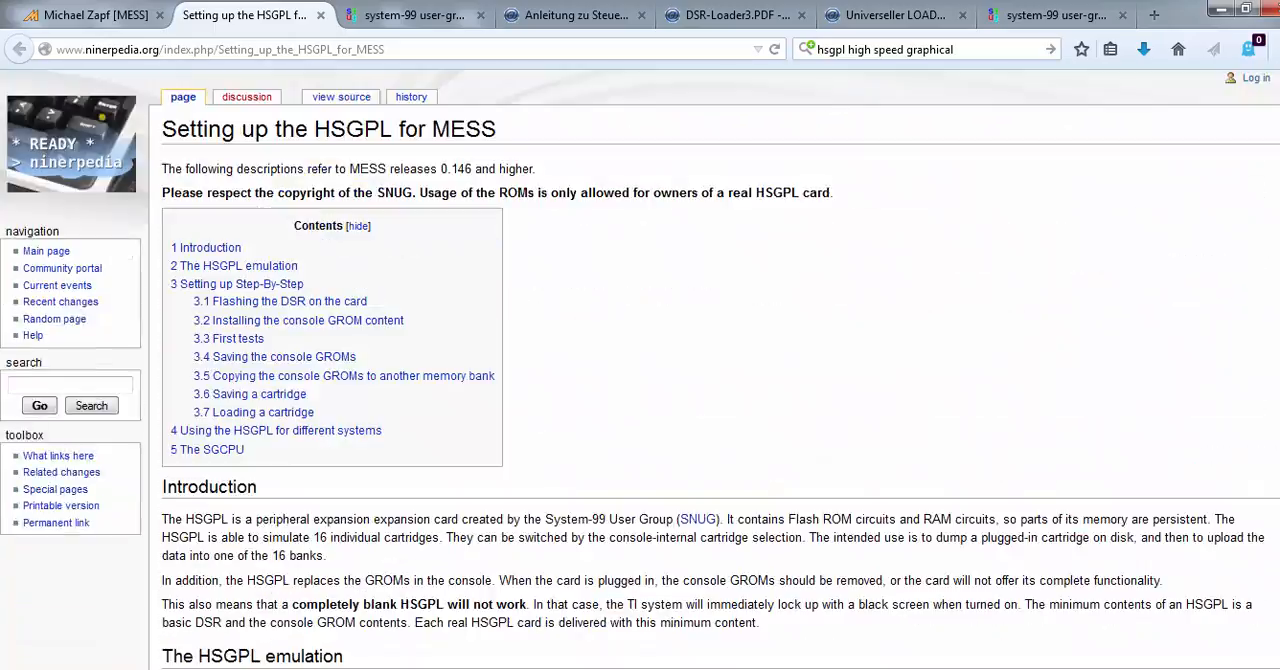
# Look over the HSGPL download list on the SNUG page and view the translated HSGPL manual
pyautogui.click(380, 22)
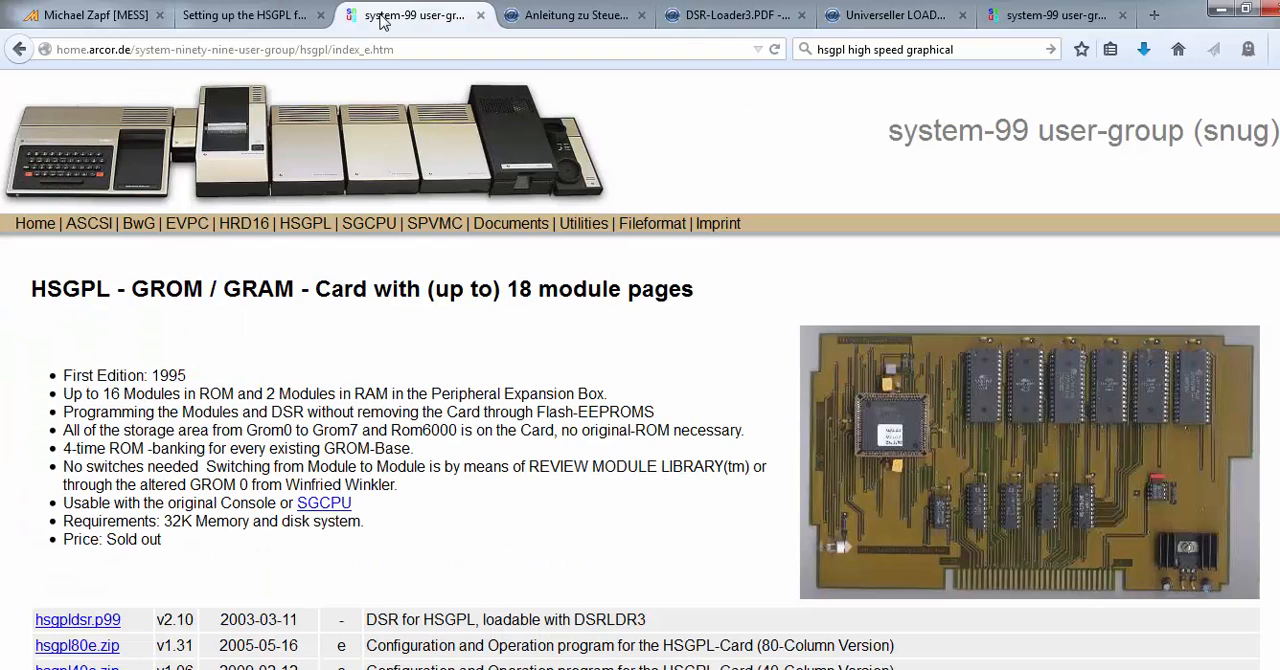
pyautogui.scroll(-5, 1257, 260)
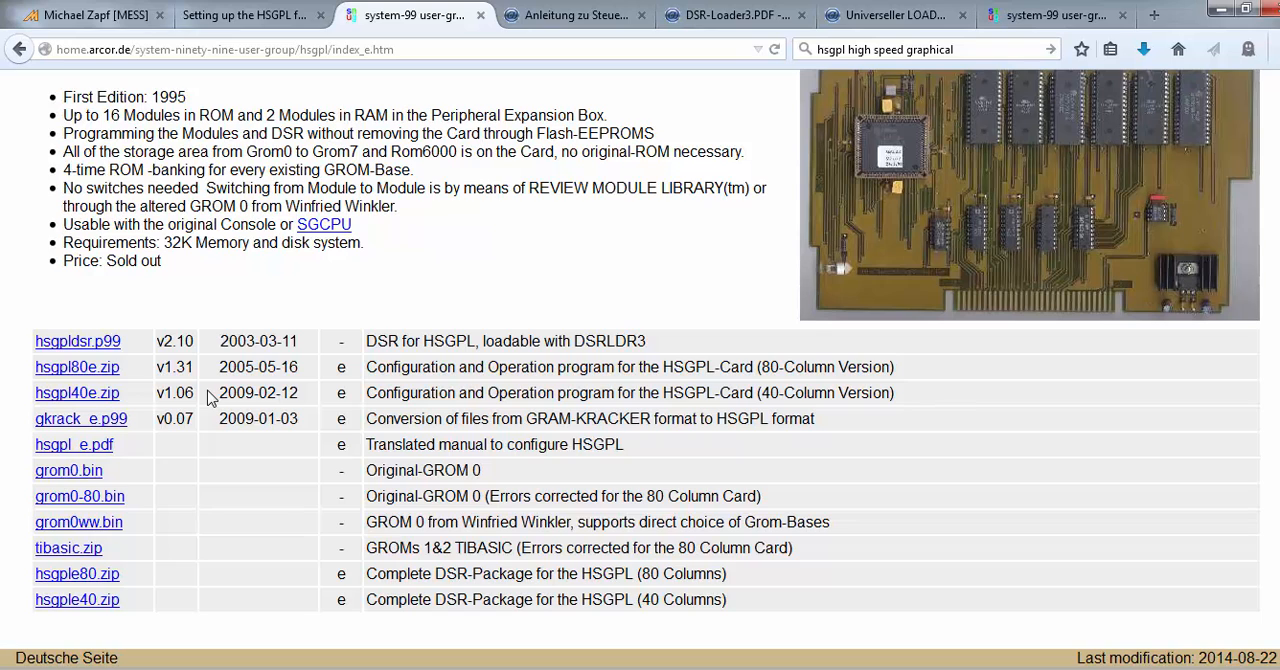
pyautogui.click(566, 26)
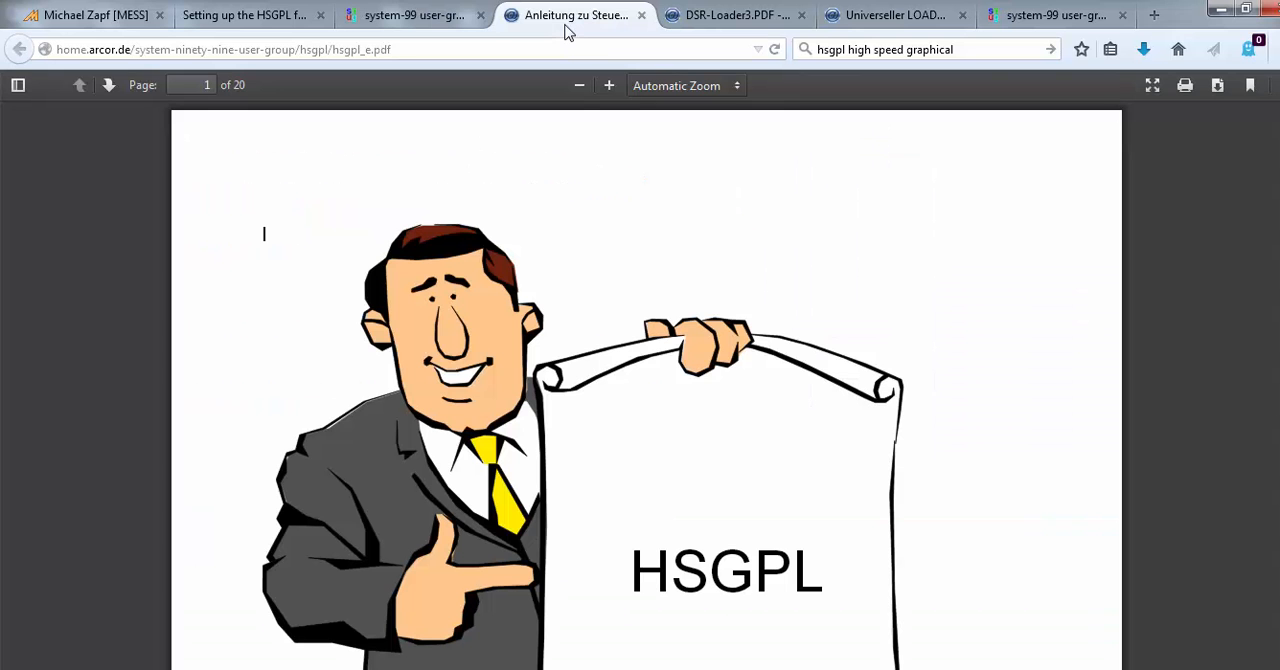
pyautogui.scroll(-5, 1105, 250)
# View the DSR-Loader 3 manual and the DSR-Scan manual
pyautogui.click(726, 15)
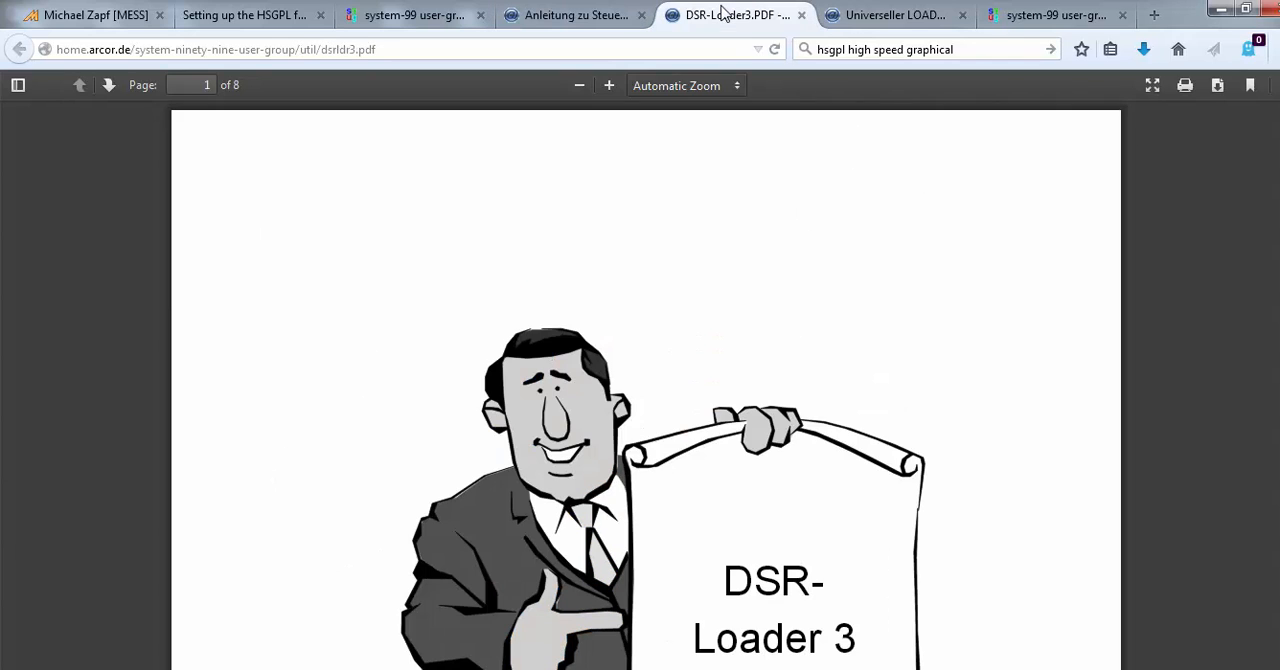
pyautogui.scroll(-3, 646, 390)
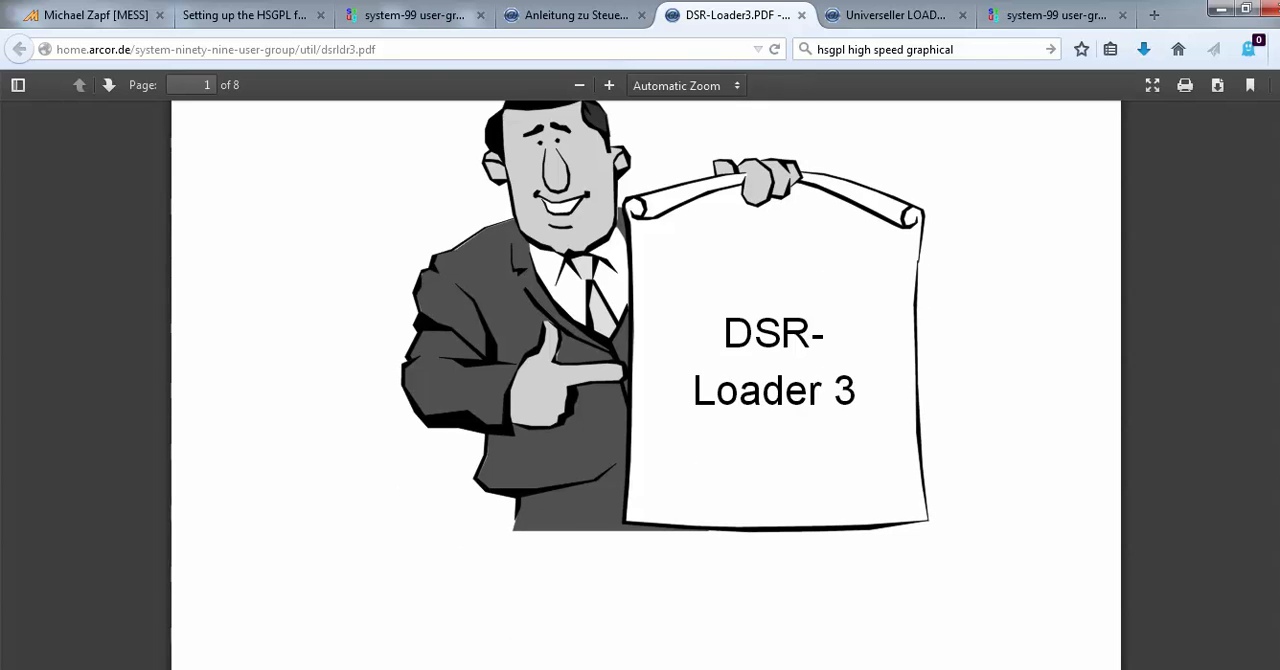
pyautogui.scroll(3, 646, 390)
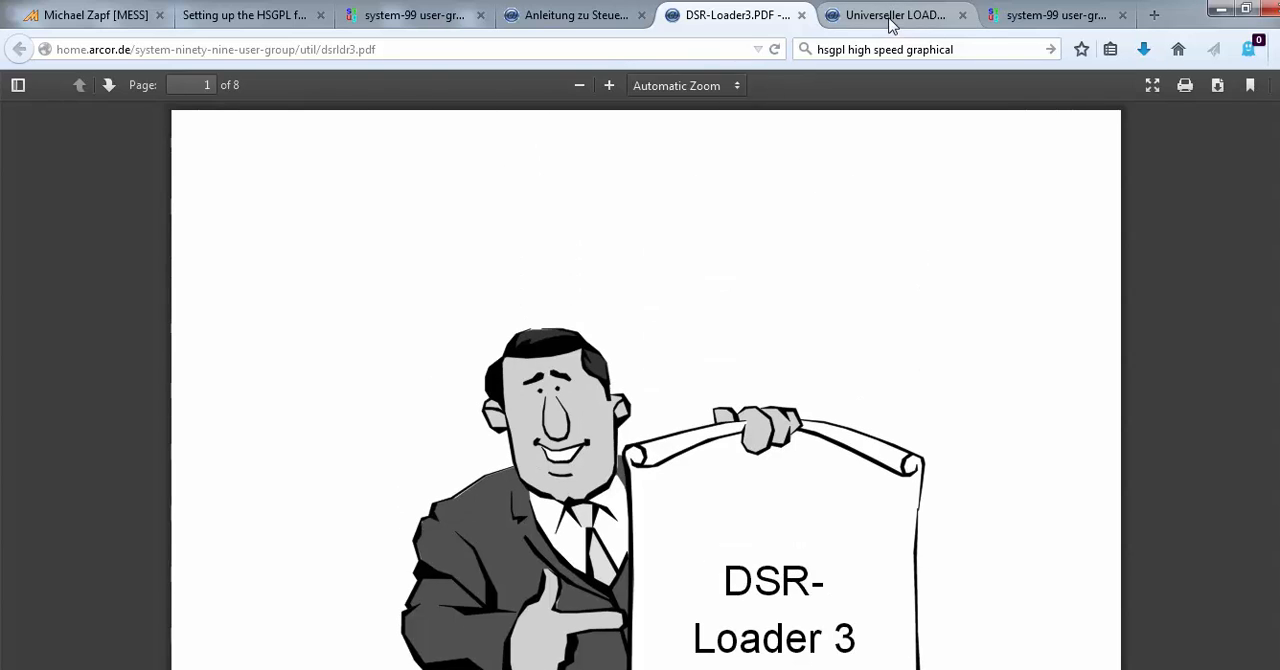
pyautogui.click(890, 17)
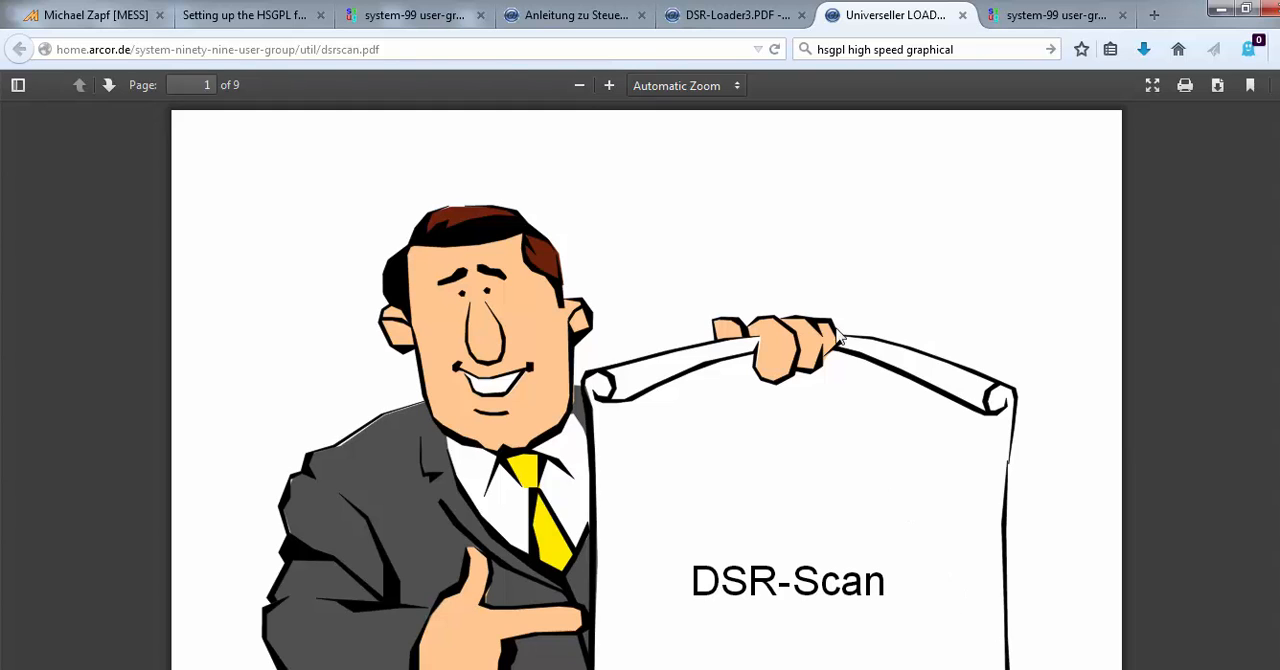
# Look through the downloads on the SNUG Utilities page
pyautogui.click(1035, 12)
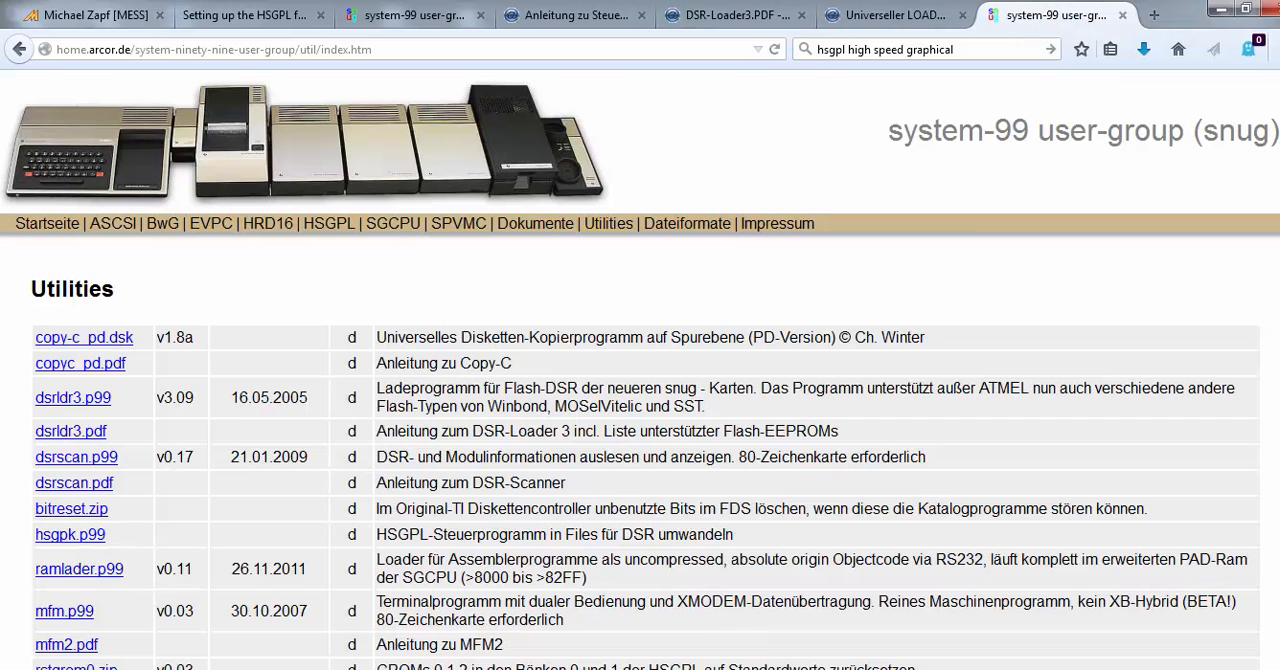
pyautogui.scroll(-5, 640, 400)
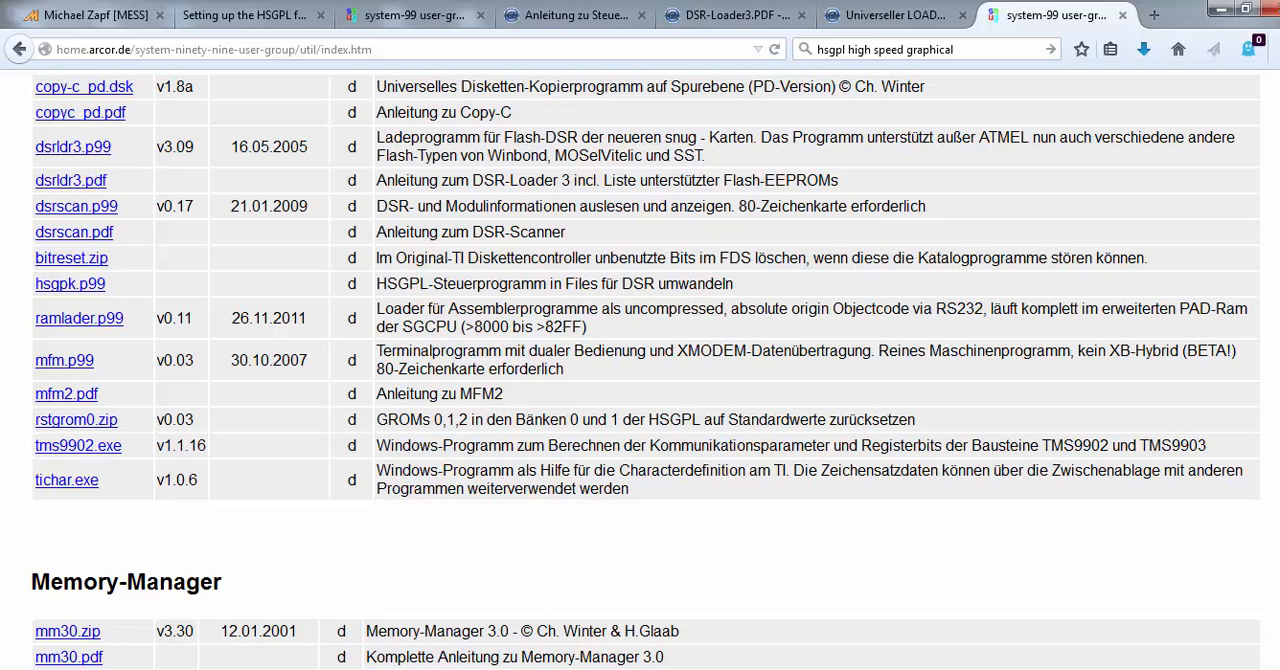
pyautogui.scroll(5, 700, 420)
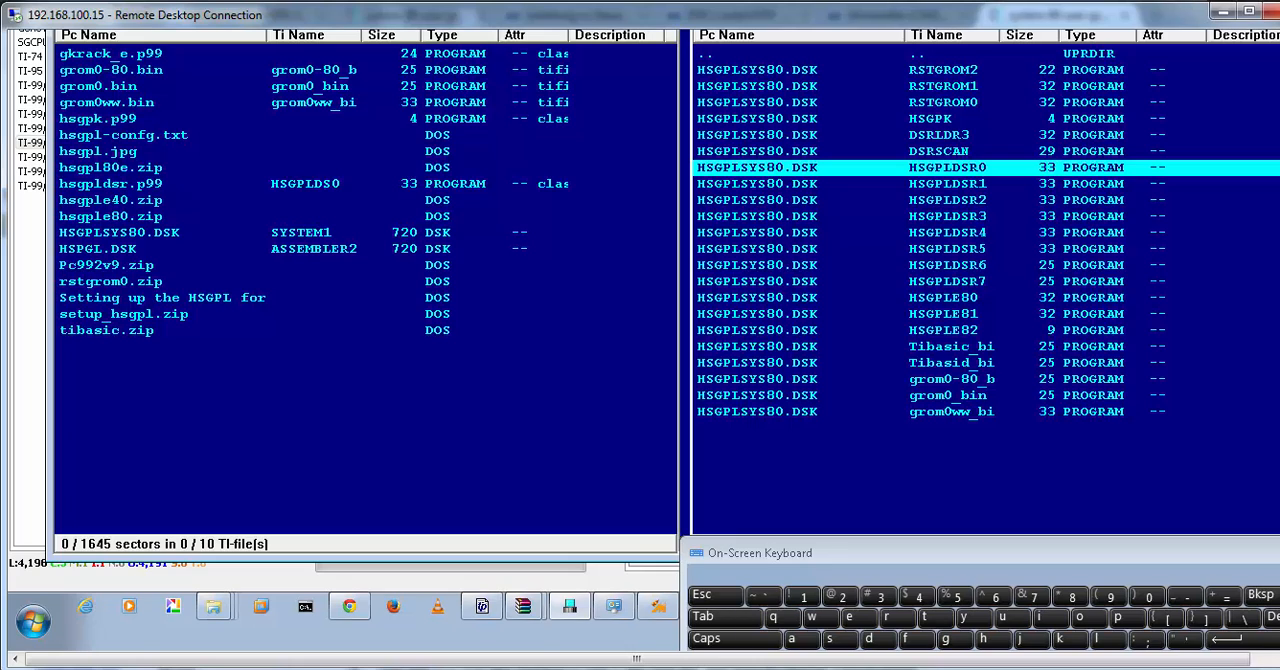
# Switch to Ti99Dir on the remote desktop and examine files HSGPLDSR0 through HSGPLDSR7 on HSGPLSYS80.DSK
pyautogui.scroll(3, 640, 350)
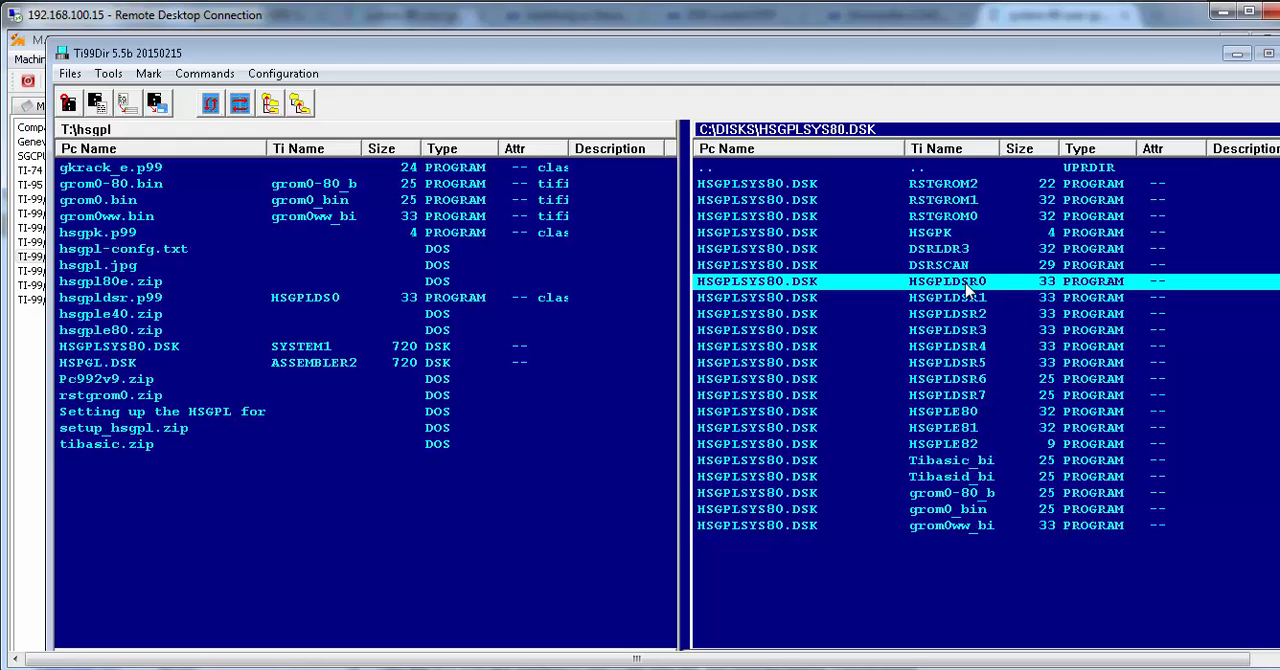
pyautogui.click(984, 395)
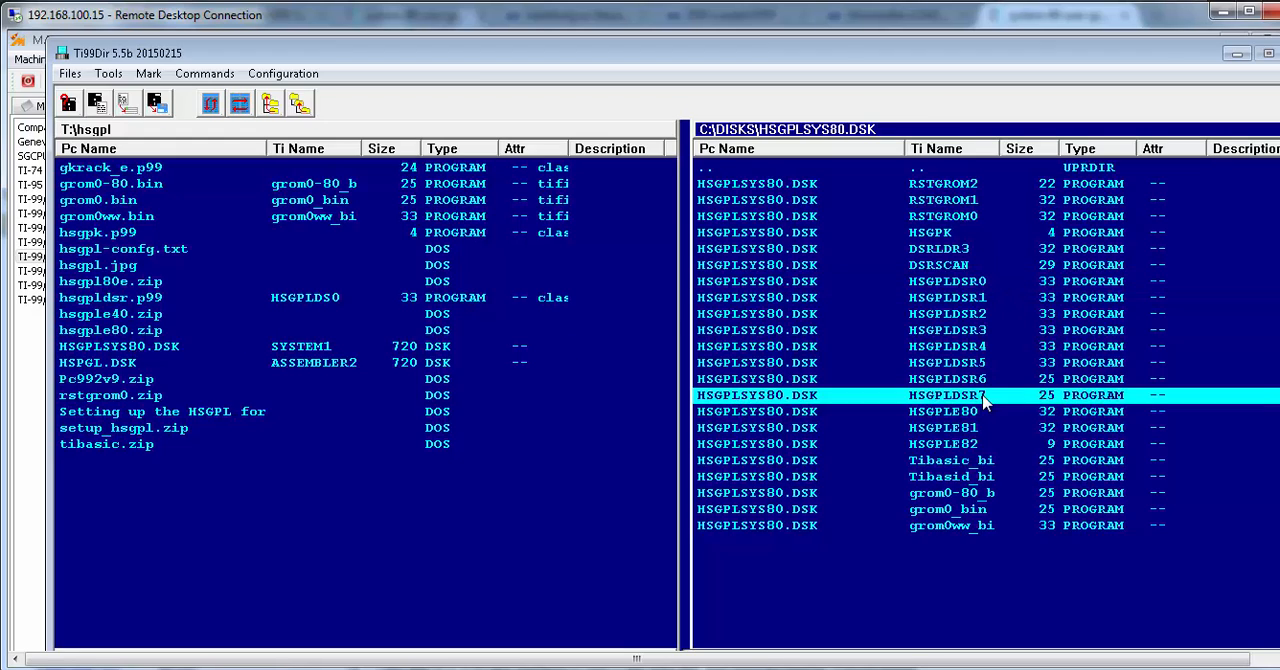
pyautogui.click(973, 286)
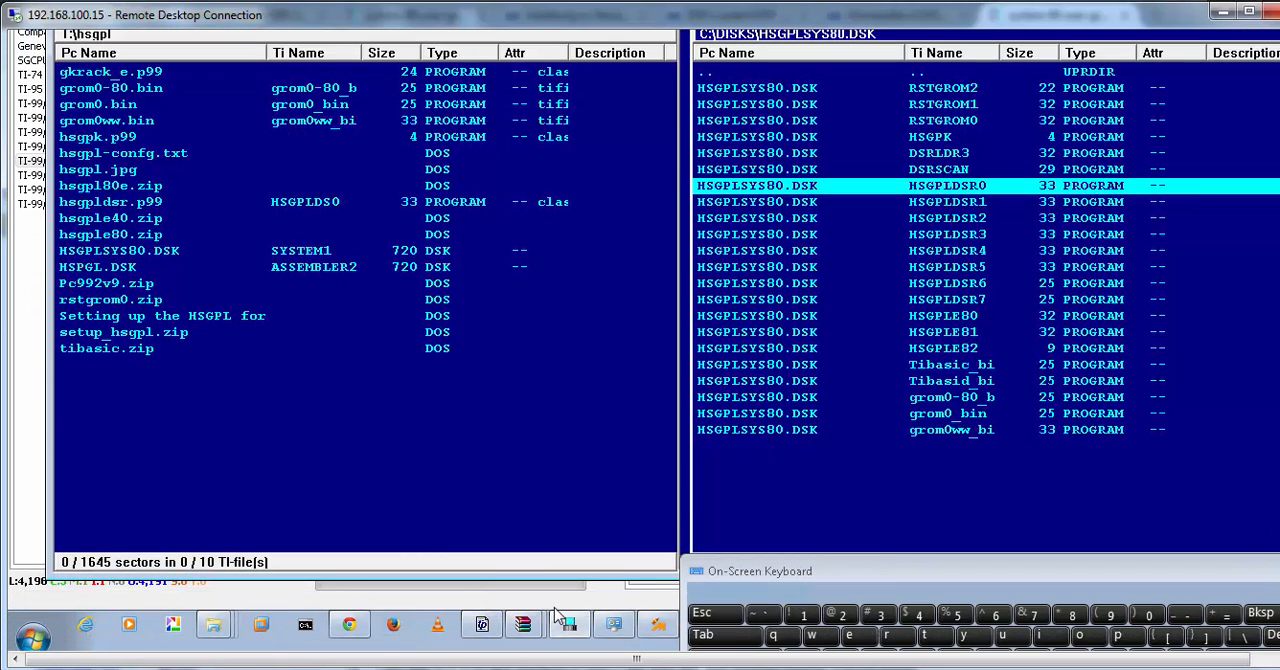
# Switch to the M.E.S.S. Catalog / Launcher and inspect the device mappings and slot options of the EVPC-HSGPL-GK configuration
pyautogui.click(664, 630)
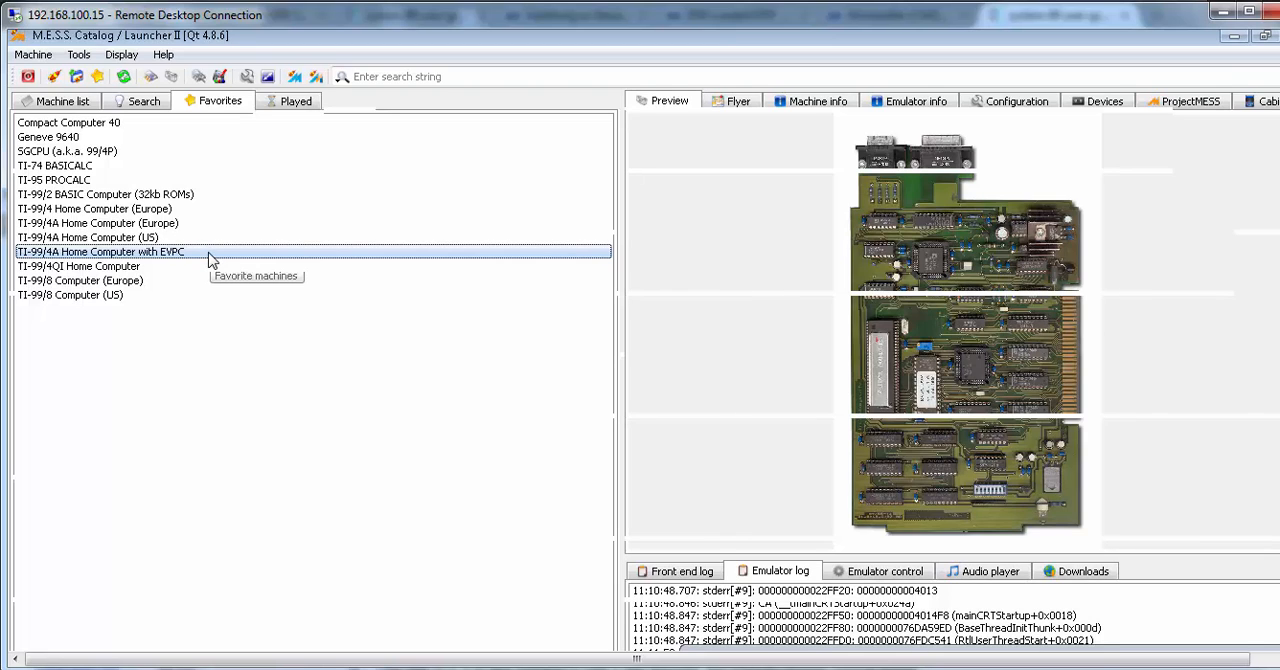
pyautogui.click(1096, 108)
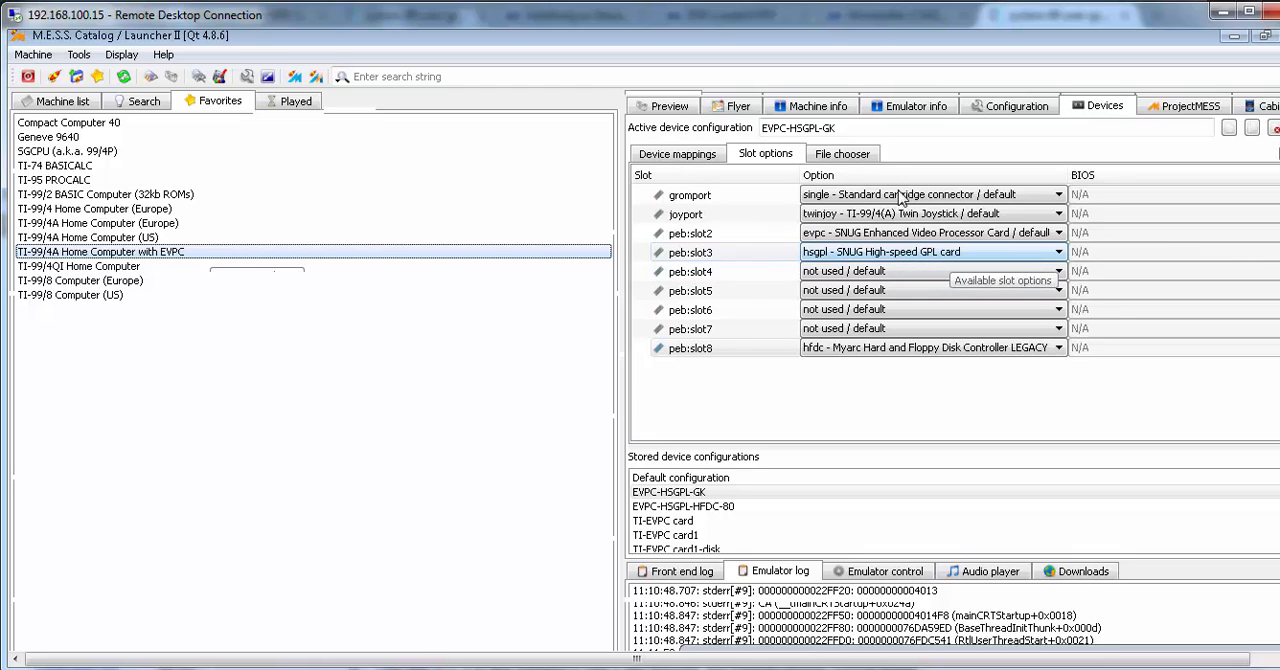
pyautogui.click(677, 153)
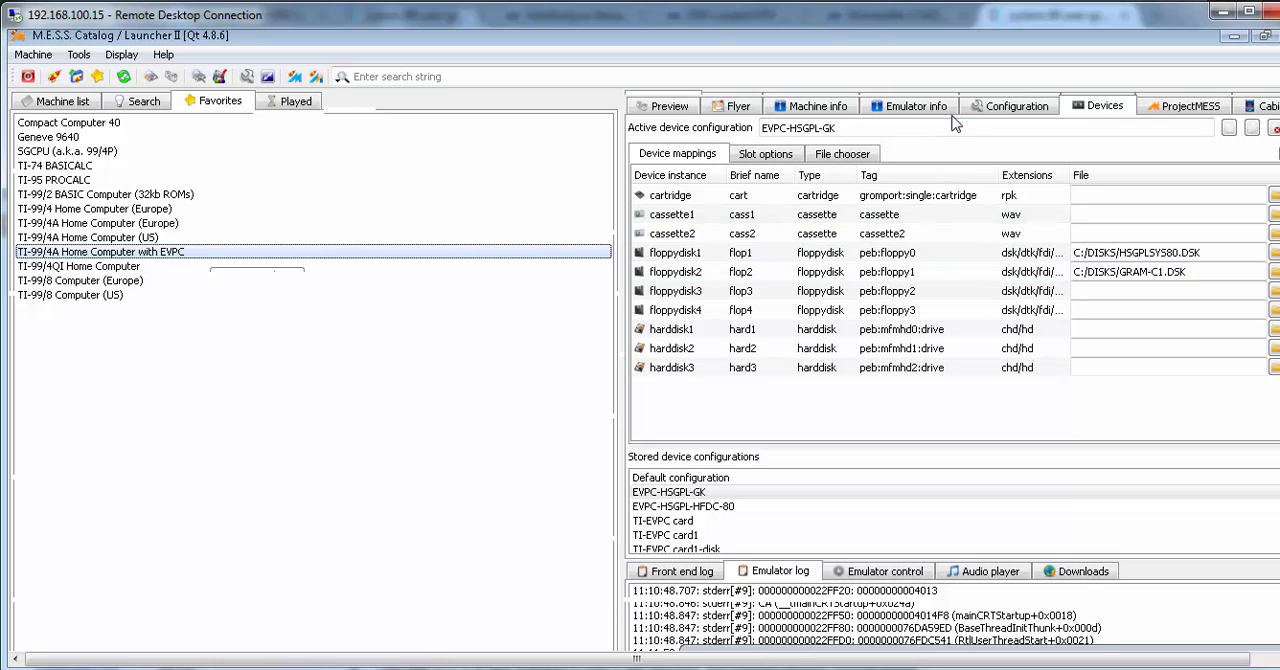
pyautogui.click(777, 161)
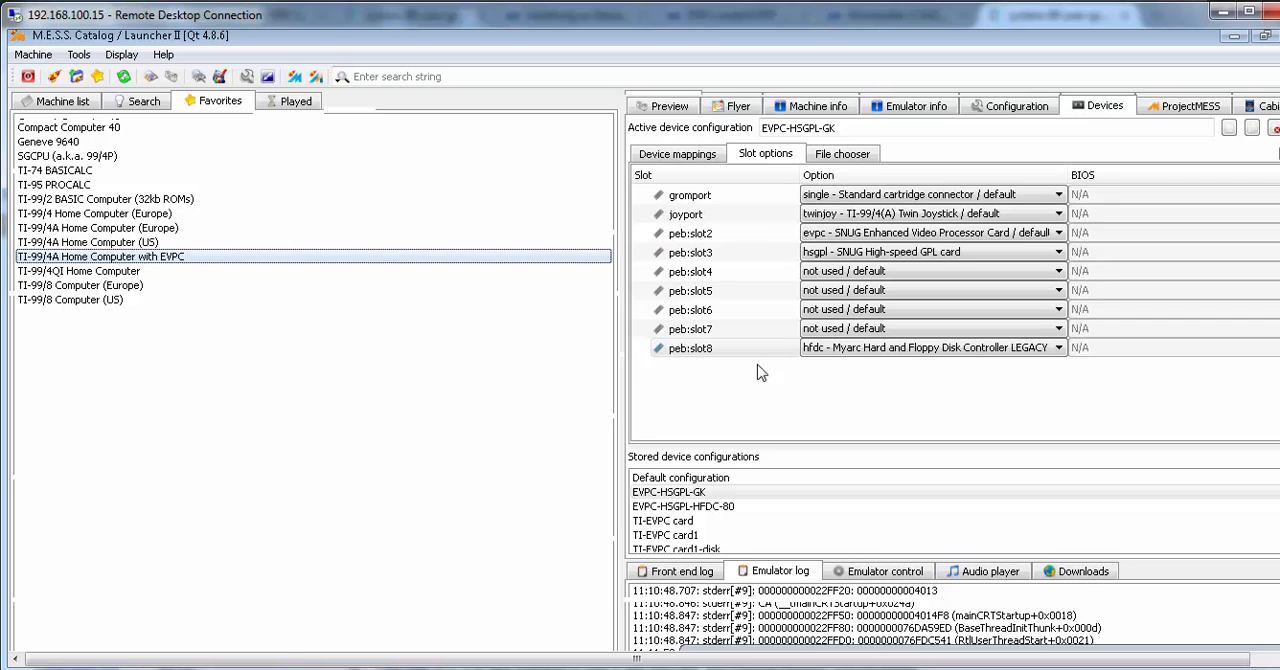
# Launch the TI-99/4A Home Computer with EVPC as an embedded emulator and start TI-BASIC
pyautogui.rightClick(336, 258)
pyautogui.click(377, 290)
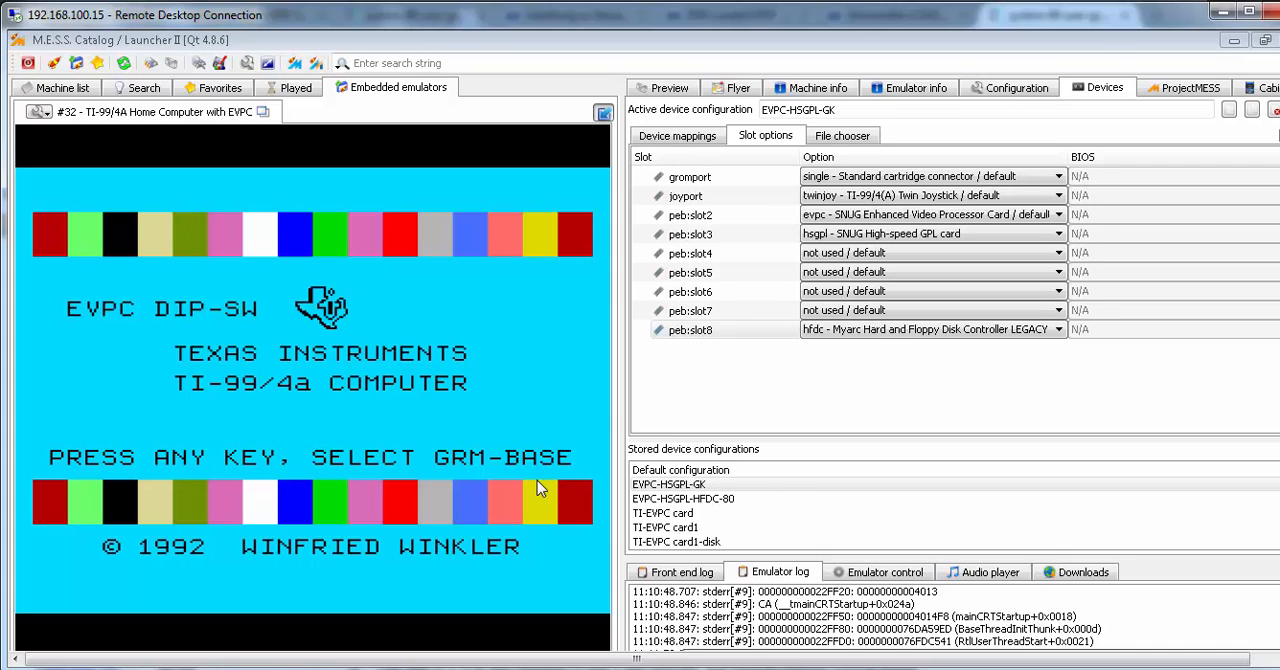
pyautogui.press('space')
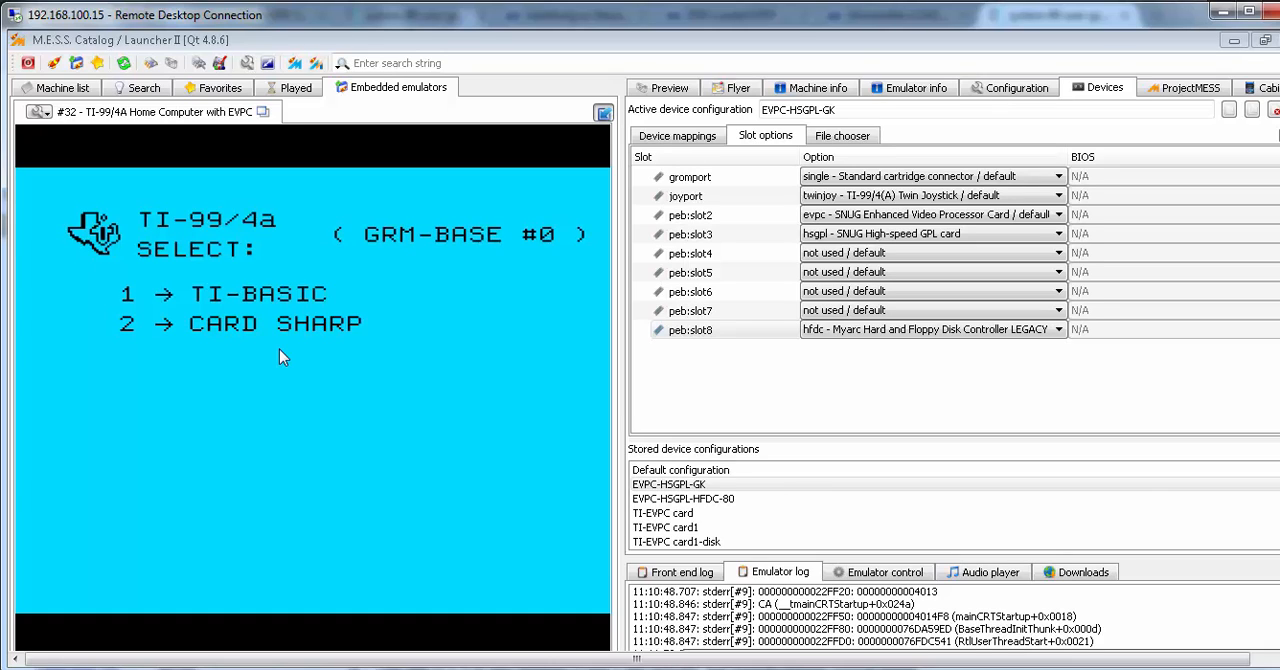
pyautogui.write('1')
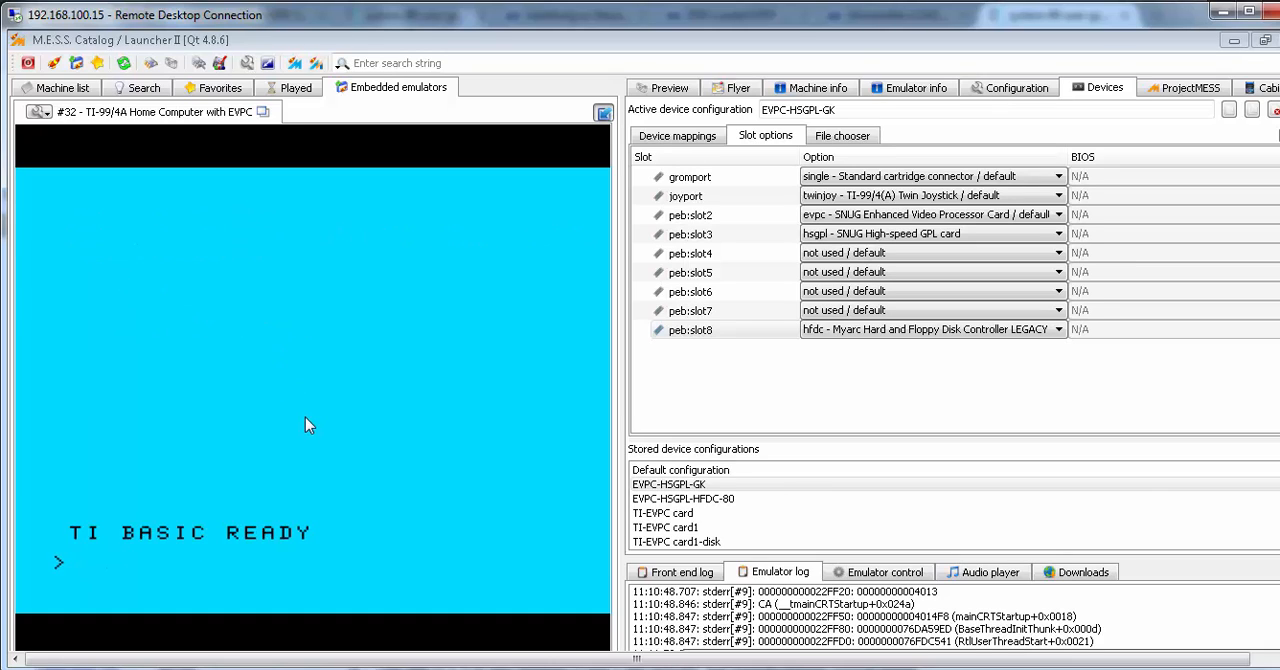
pyautogui.write('CALL HSGPL')
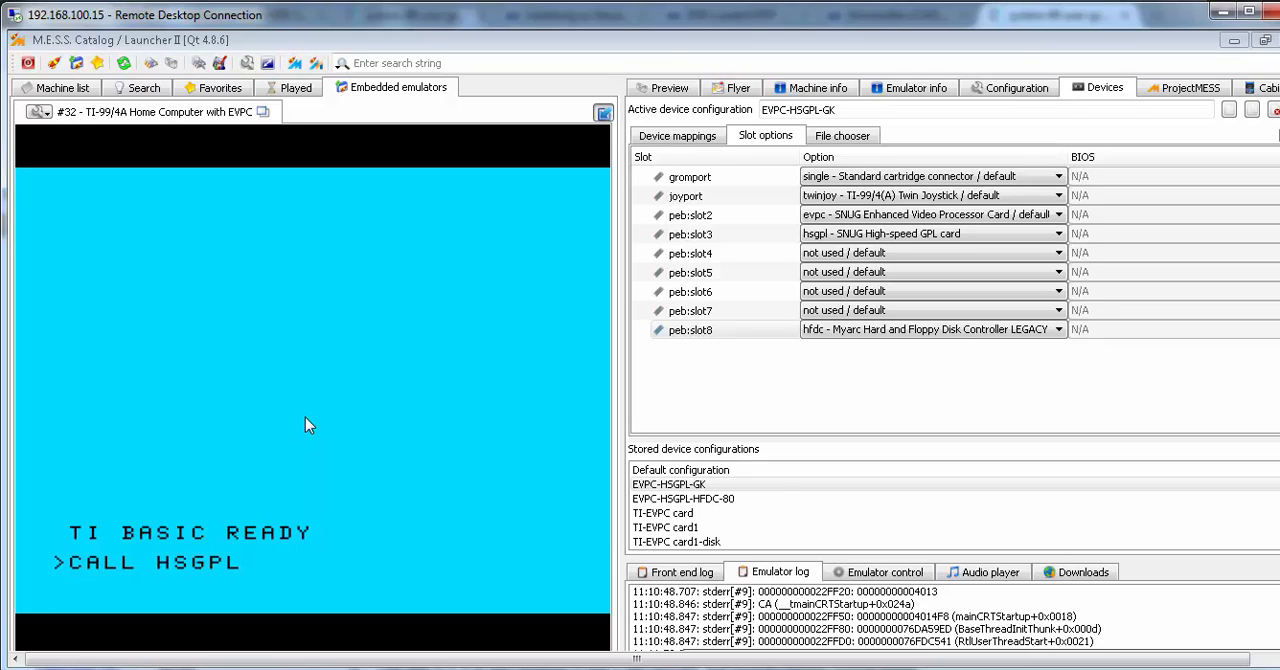
# Run CALL HSGPL at the TI BASIC prompt to start the HSGPL control program
pyautogui.press('Return')
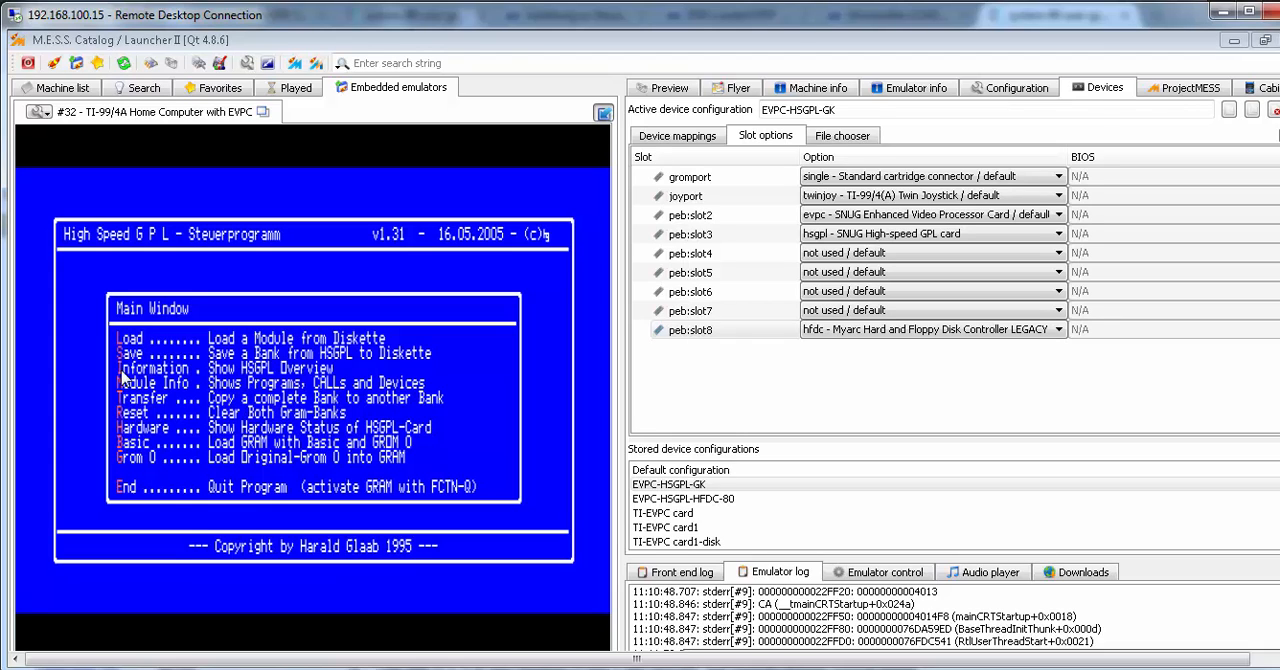
# View the HSGPL card's GROM and ROM bank overview and return to the Main Window
pyautogui.press('h')
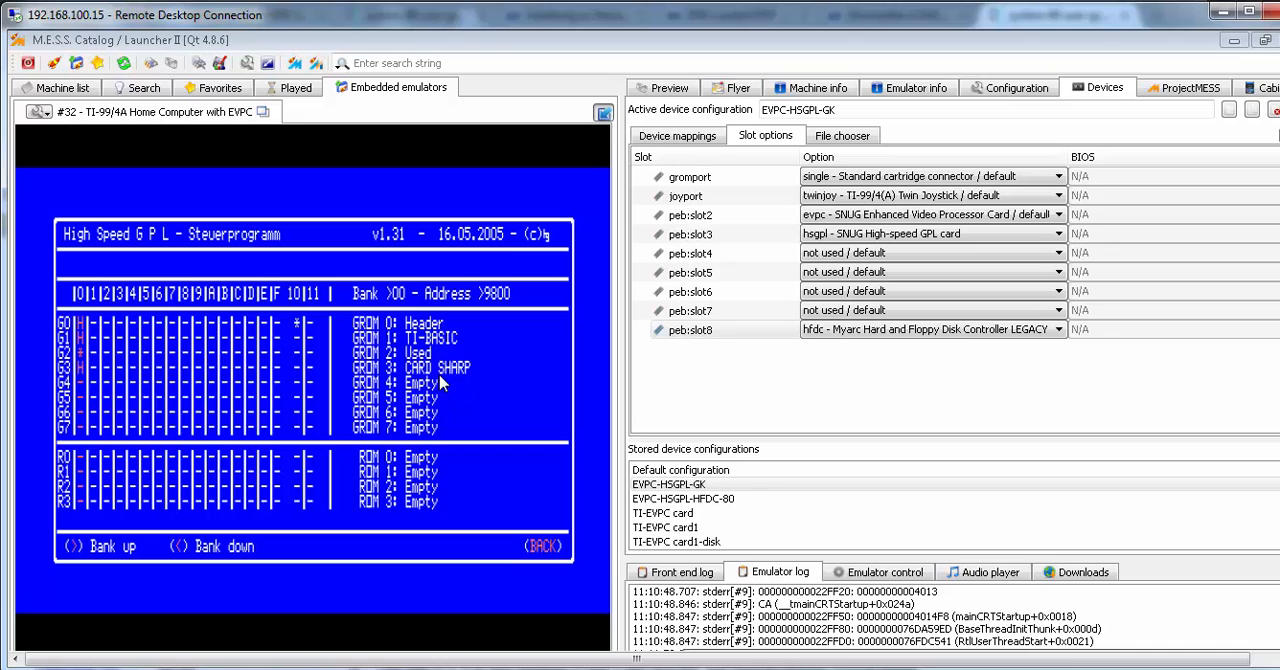
pyautogui.hotkey('alt', '9')
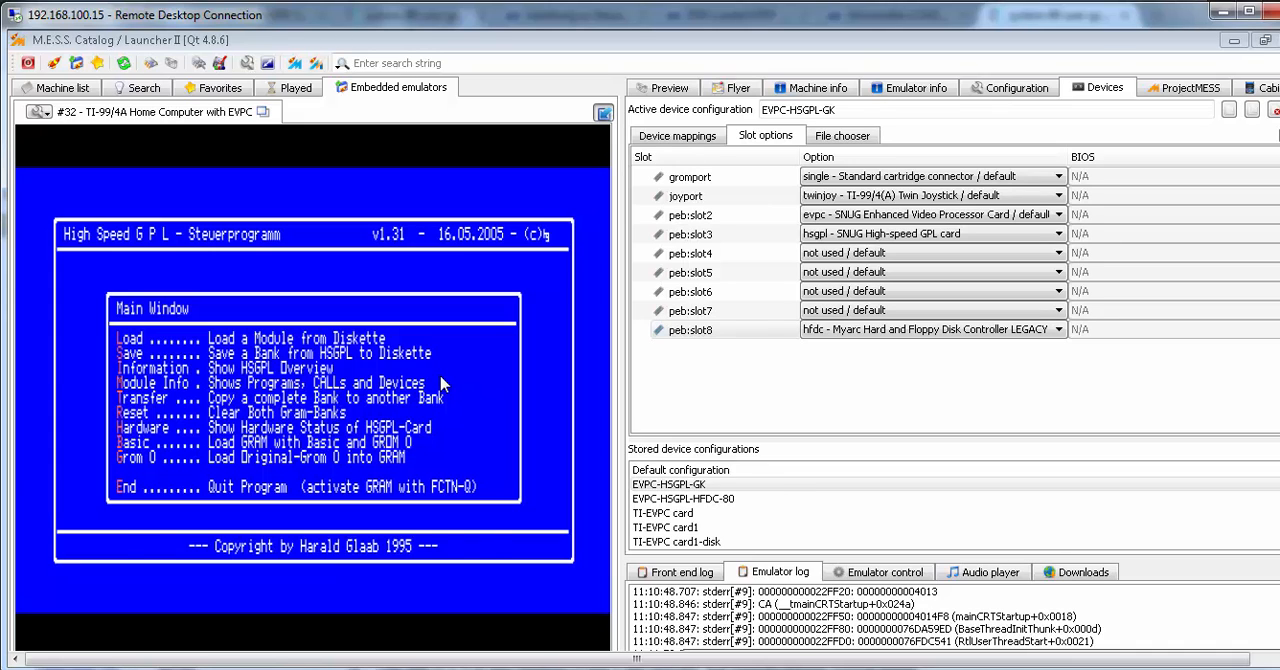
# Open the function for loading a module from diskette, and set the active bank to >0000 and the header format to GKracker
pyautogui.press('l')
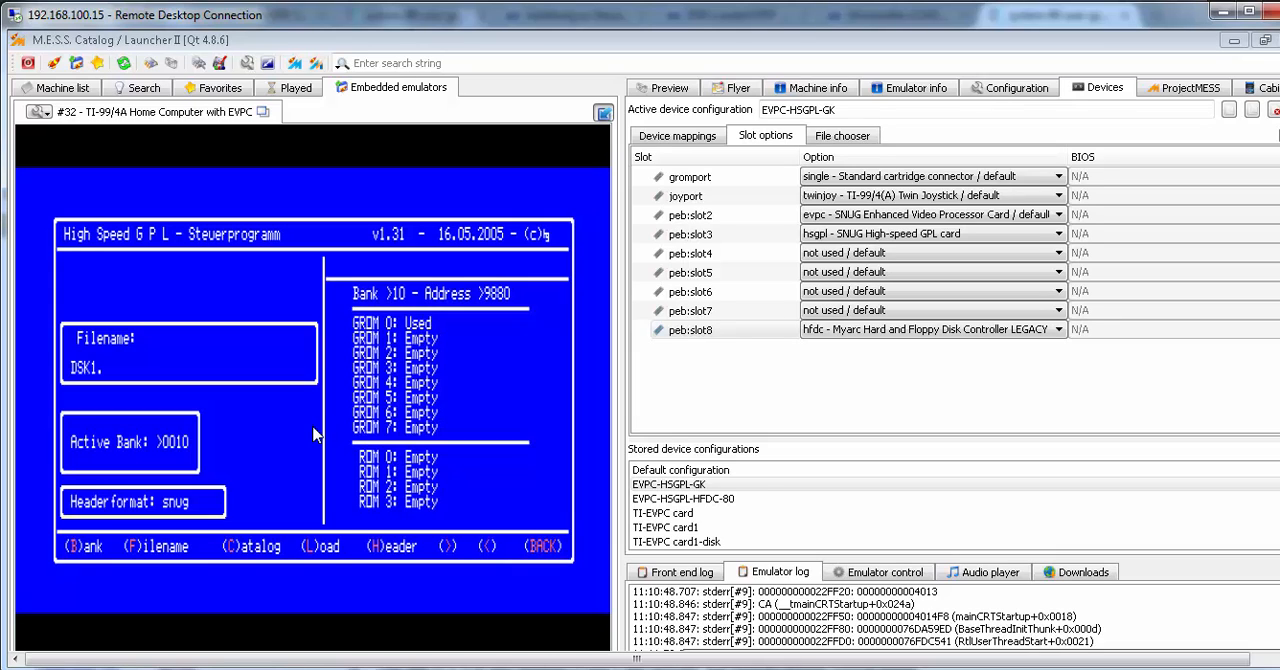
pyautogui.press('b')
pyautogui.press('Return')
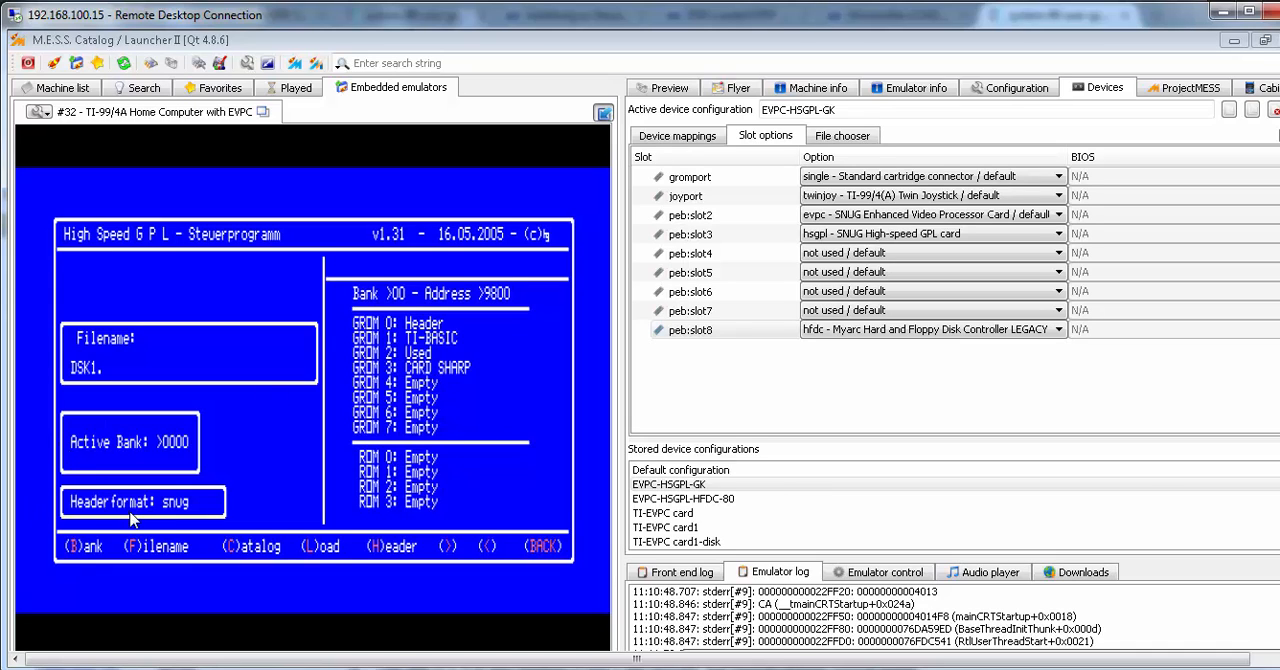
pyautogui.press('h')
# Catalog drive 2 and load the CARWARS module from that diskette into the active bank
pyautogui.press('c')
pyautogui.press('2')
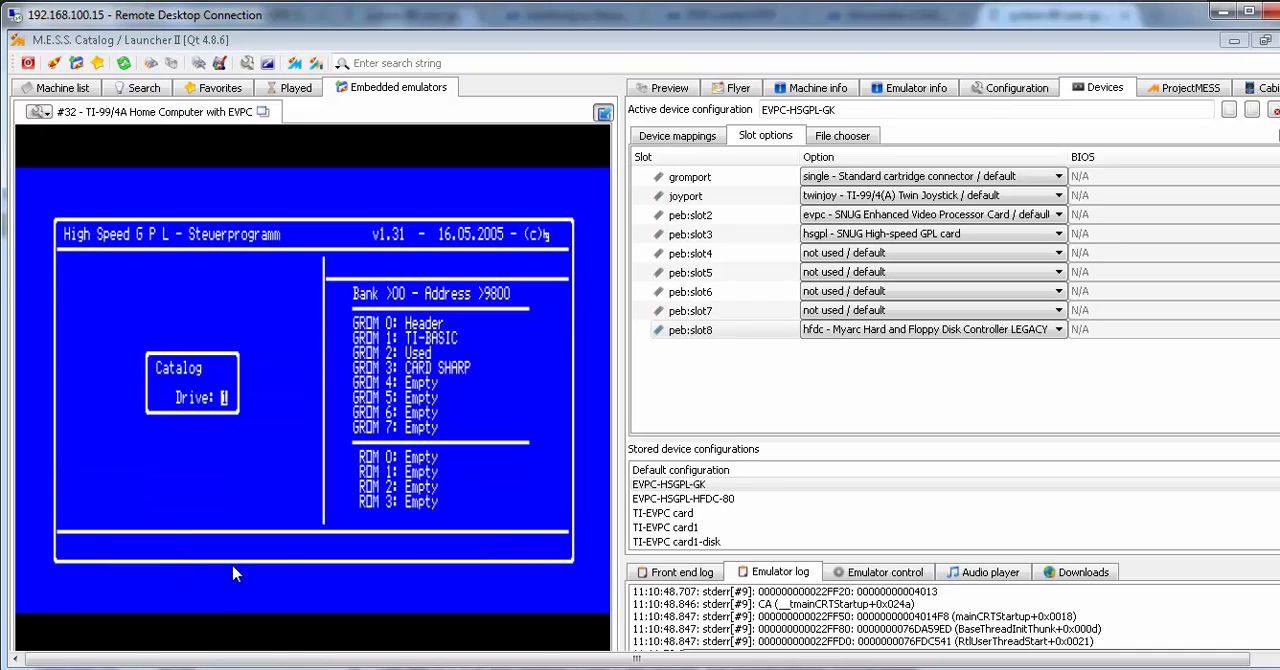
pyautogui.press('Return')
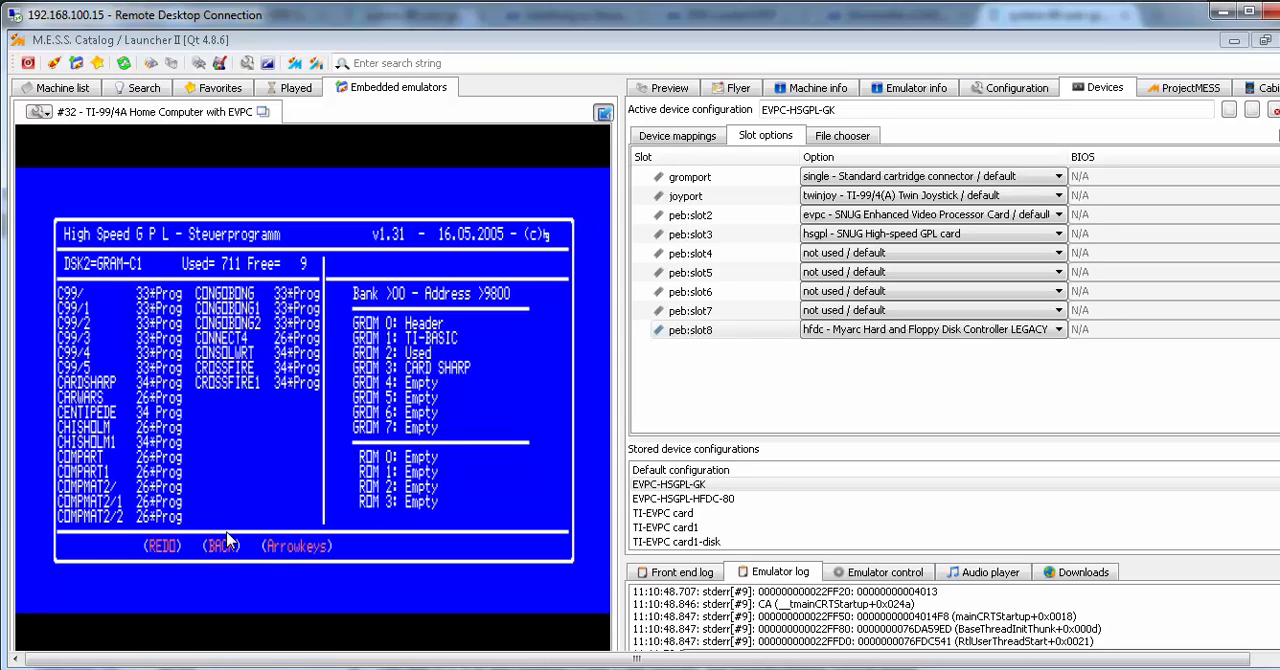
pyautogui.press('Down')
pyautogui.press('Down')
pyautogui.press('Down')
pyautogui.press('Down')
pyautogui.press('Down')
pyautogui.press('Down')
pyautogui.press('Down')
pyautogui.press('Down')
pyautogui.press('Down')
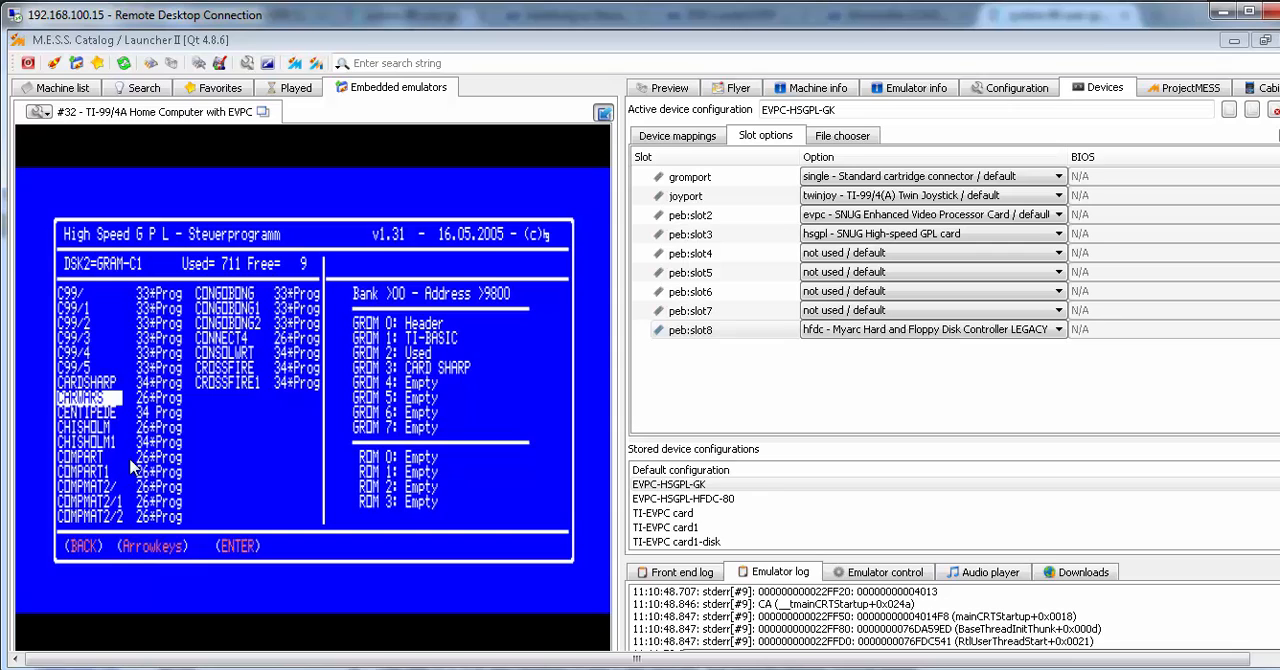
pyautogui.press('Return')
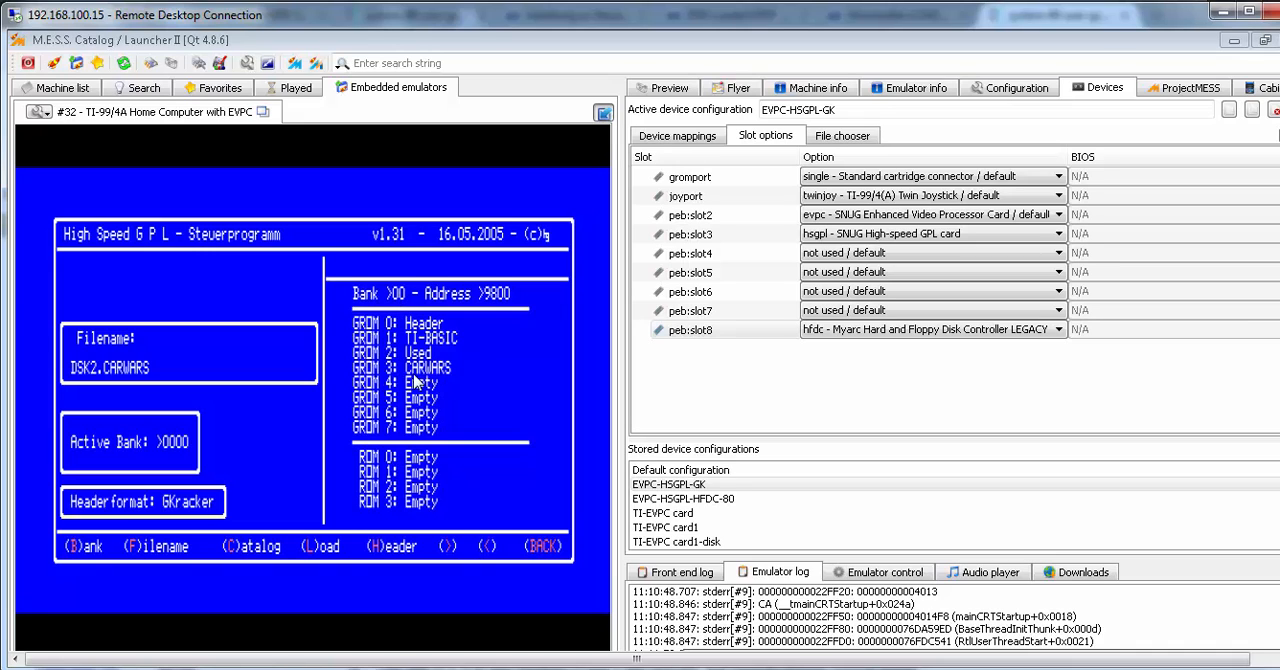
# Quit the HSGPL control program and start CARWARS from the TI-99/4A selection screen
pyautogui.hotkey('alt', '9')
pyautogui.press('e')
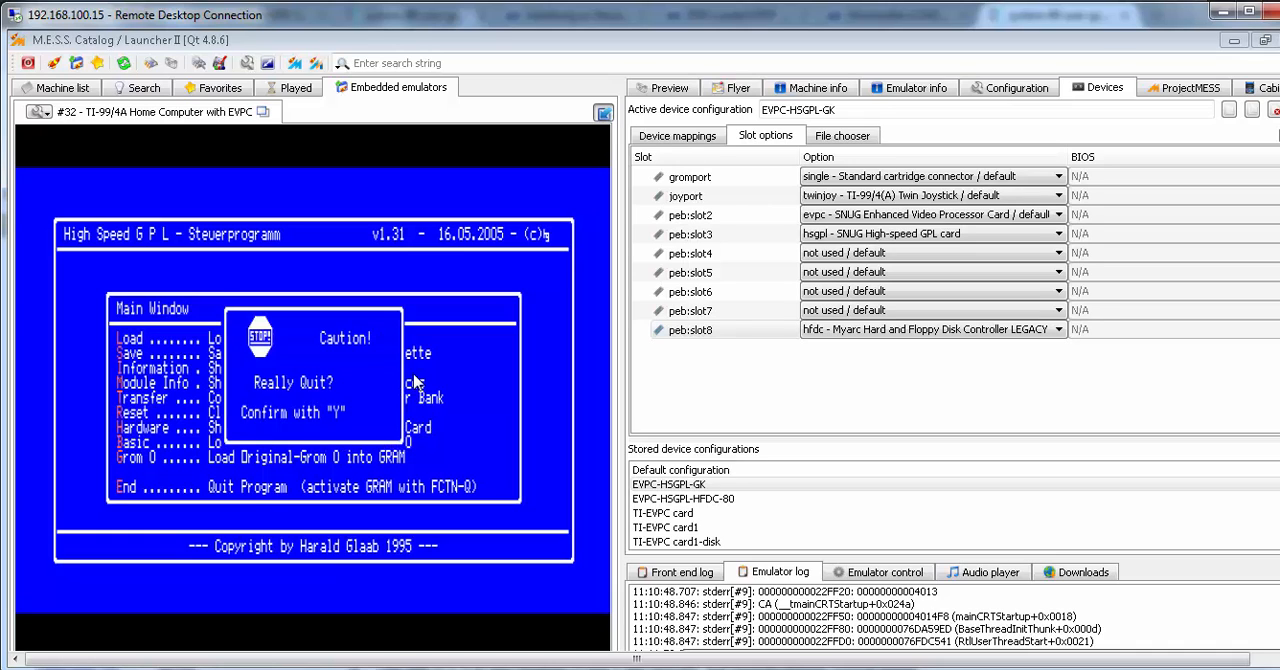
pyautogui.press('y')
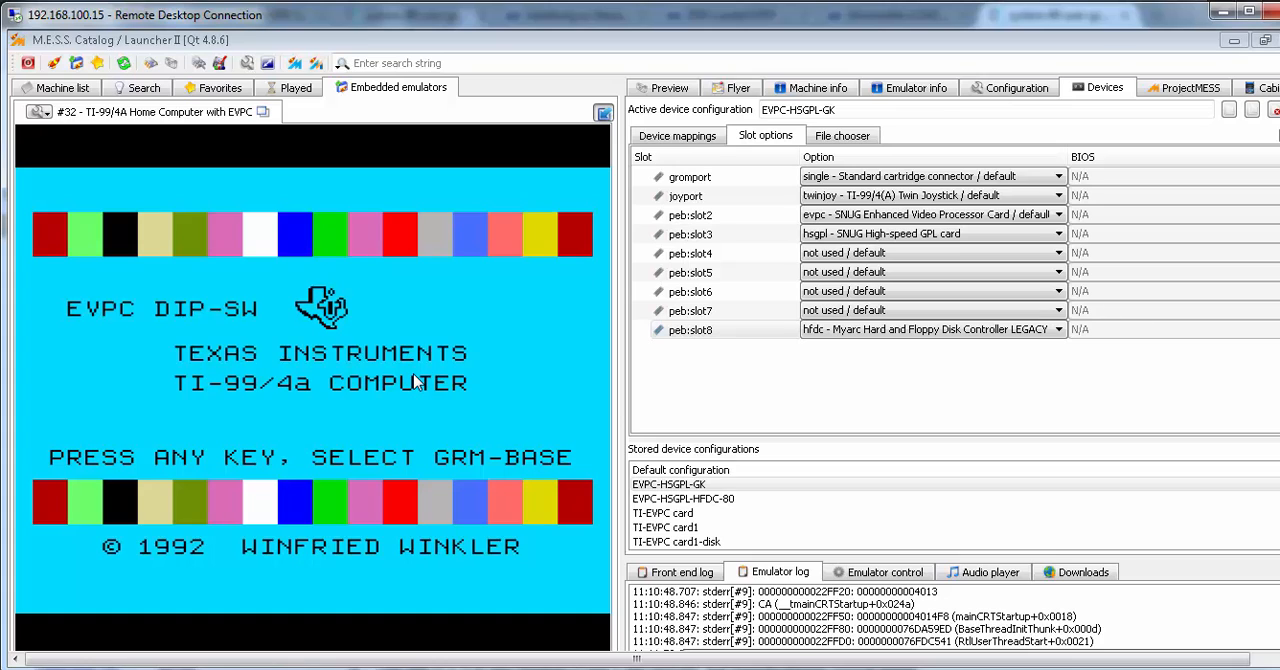
pyautogui.press('space')
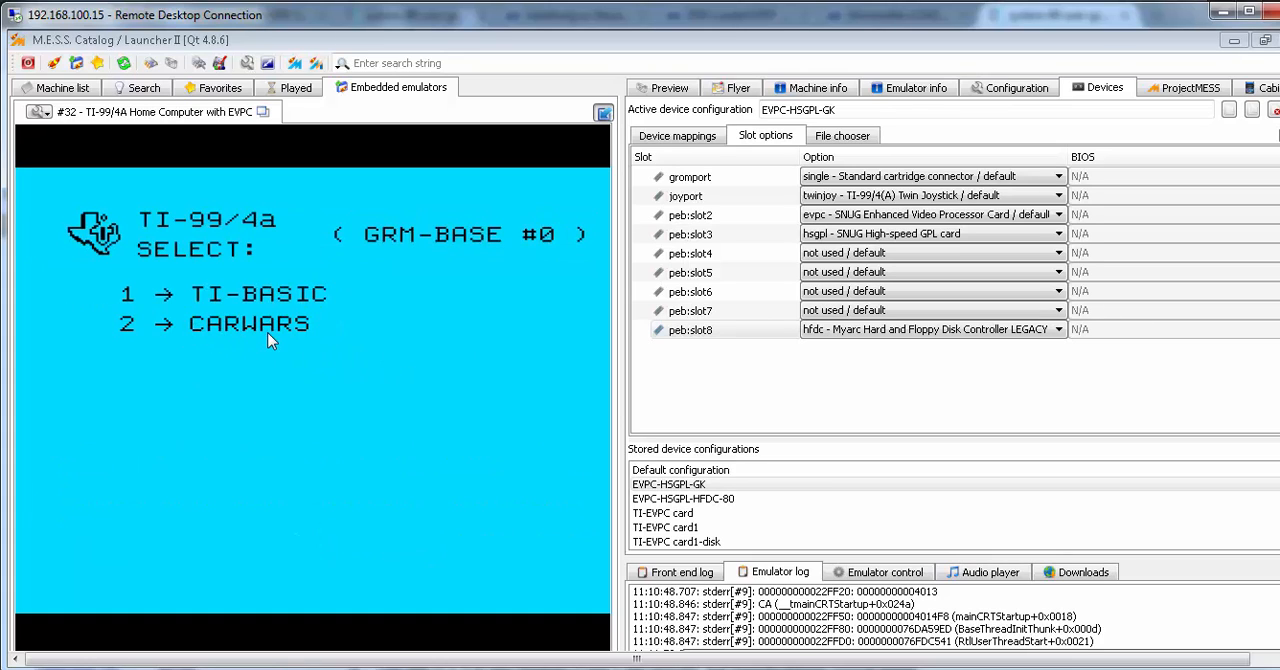
pyautogui.press('2')
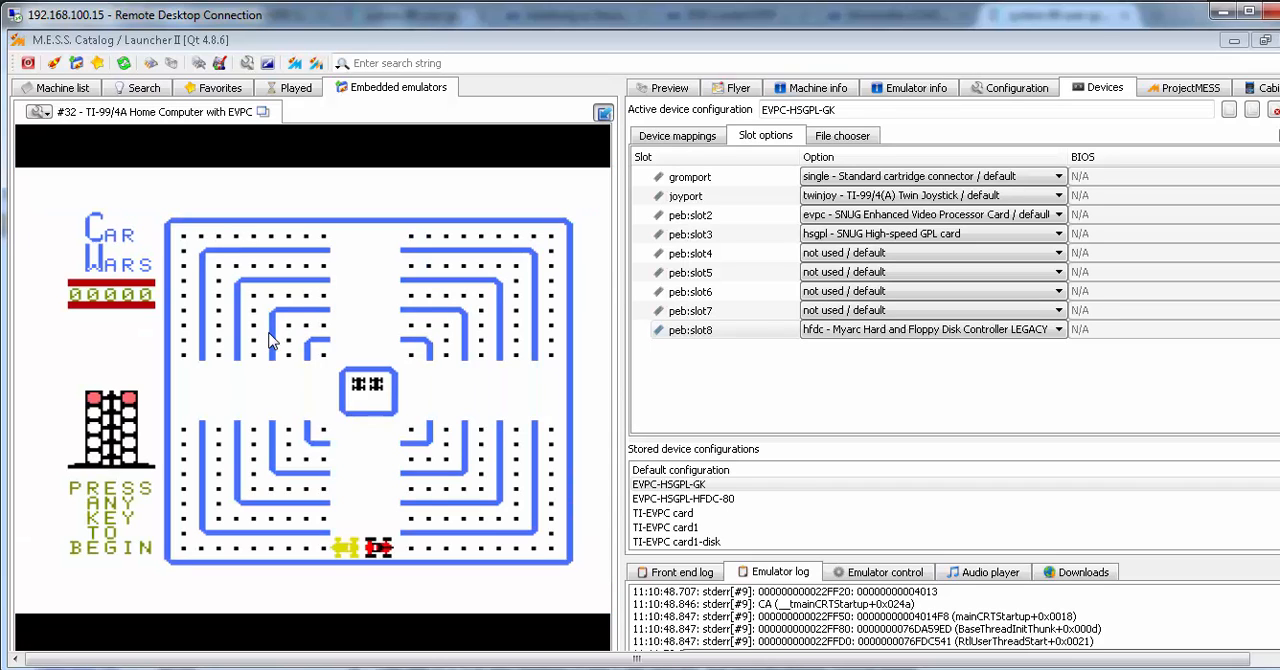